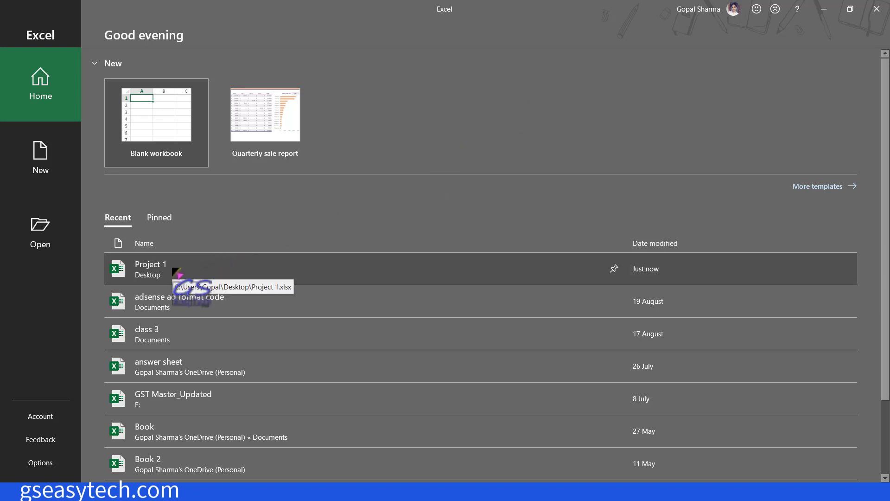
Open the Project 1 workbook and inspect the quantity, rate and Amount formula in row 2.
left_click(178, 274)
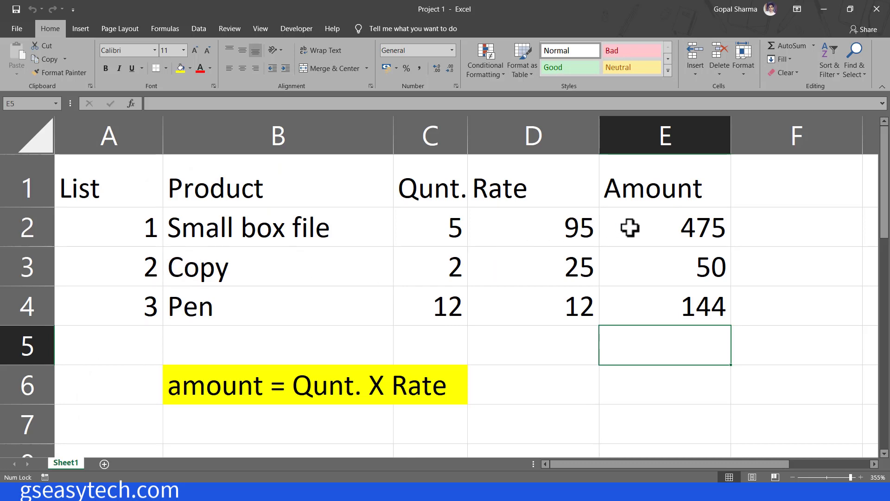
left_click(673, 228)
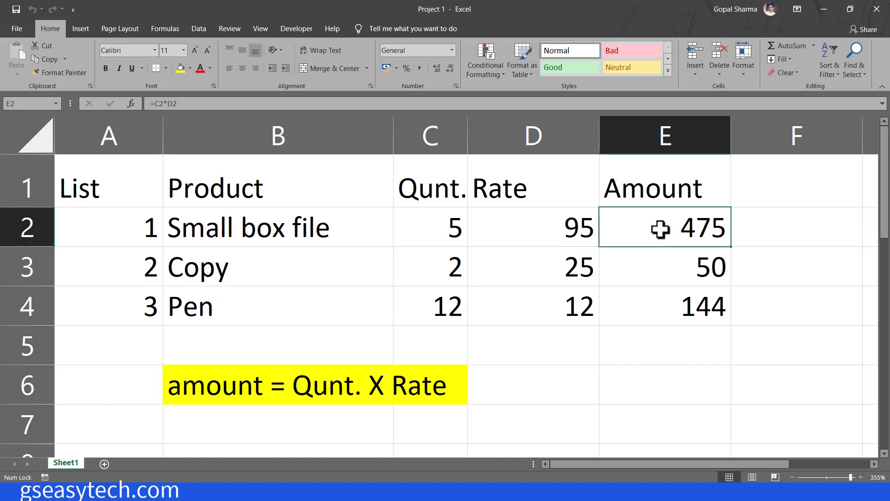
left_click(450, 229)
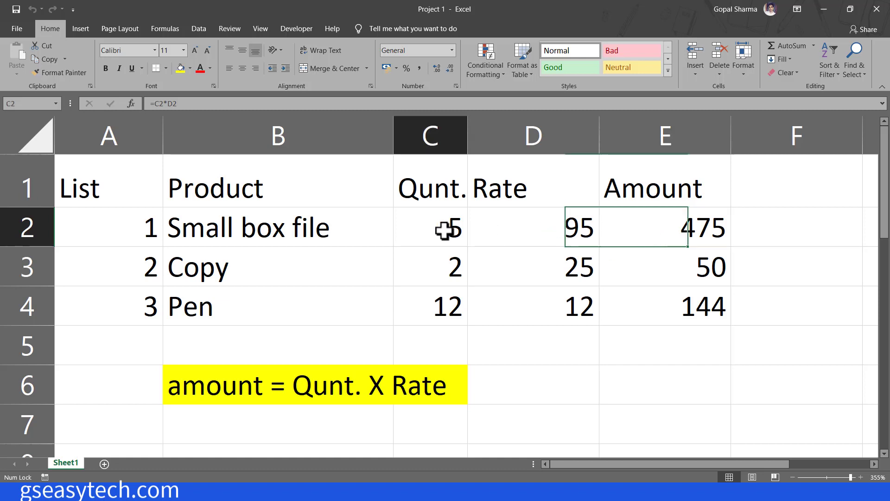
left_click(568, 229)
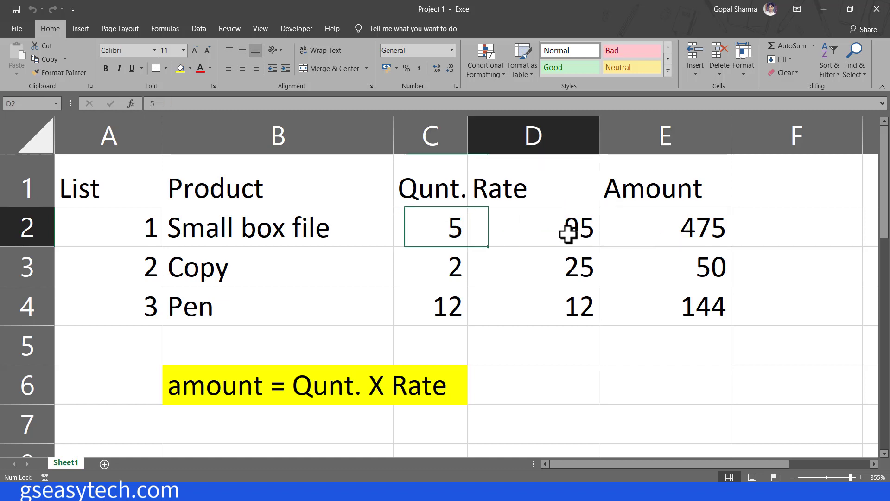
left_click(660, 225)
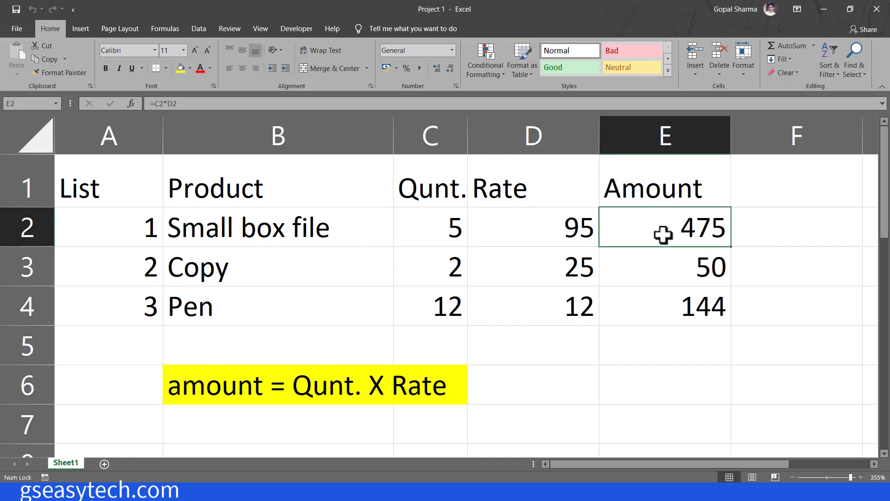
Review the Amount formulas for the Copy and Pen rows in column E.
left_click(668, 265)
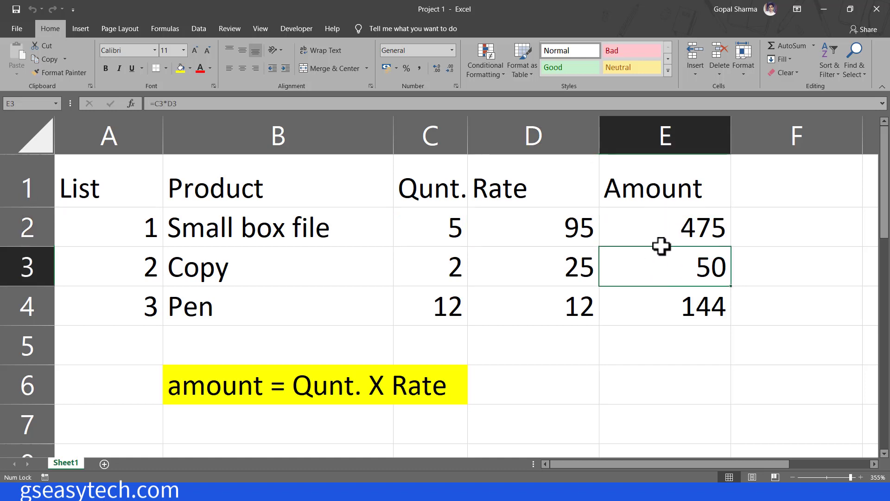
left_click(660, 304)
left_click(662, 238)
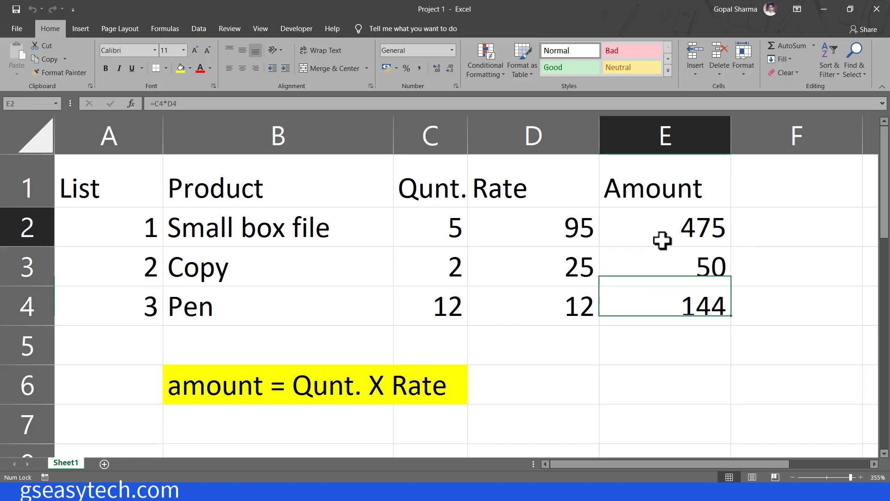
left_click(656, 276)
left_click(656, 312)
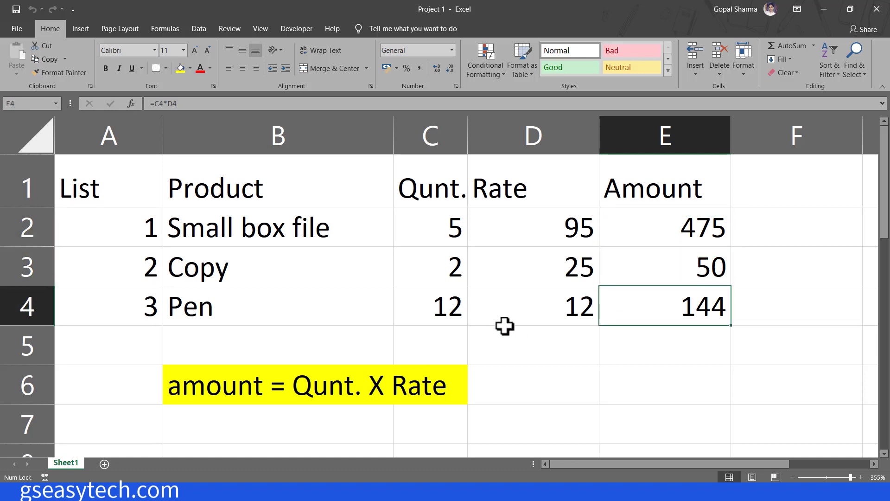
Select the Copy and Pen amounts in E3:E4.
left_click_drag(85, 202, 816, 348)
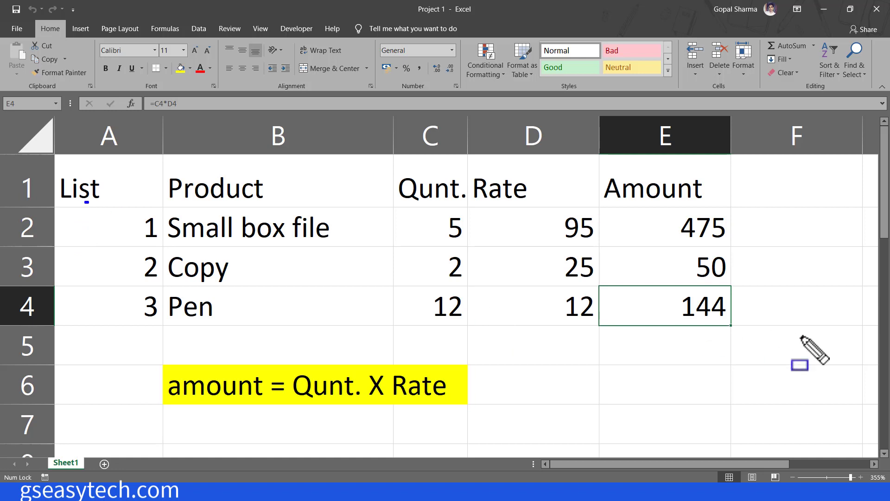
key("Escape")
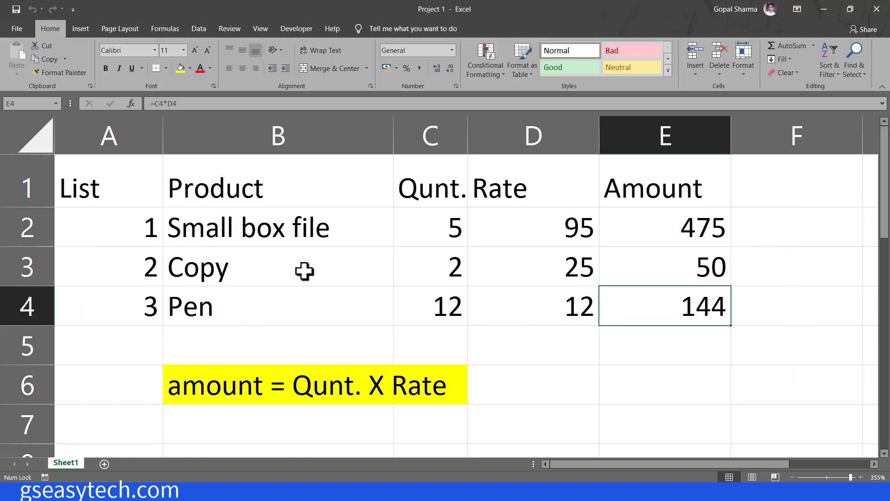
left_click(663, 225)
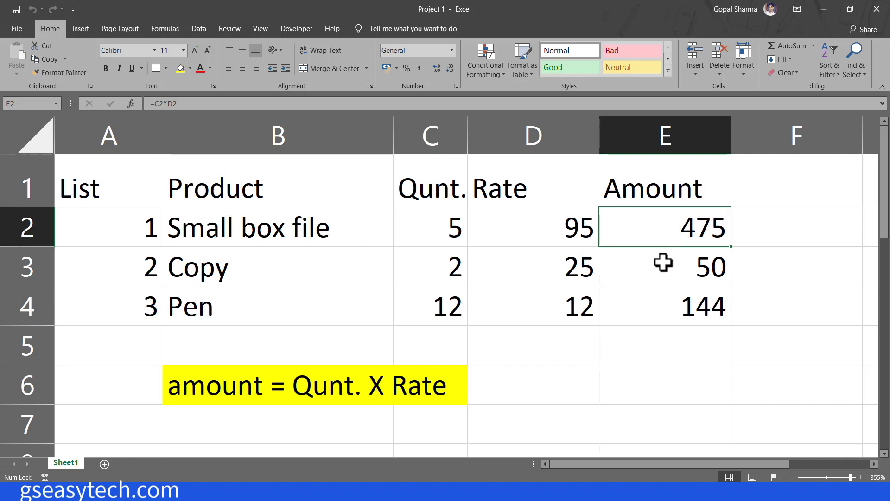
left_click_drag(663, 263, 665, 297)
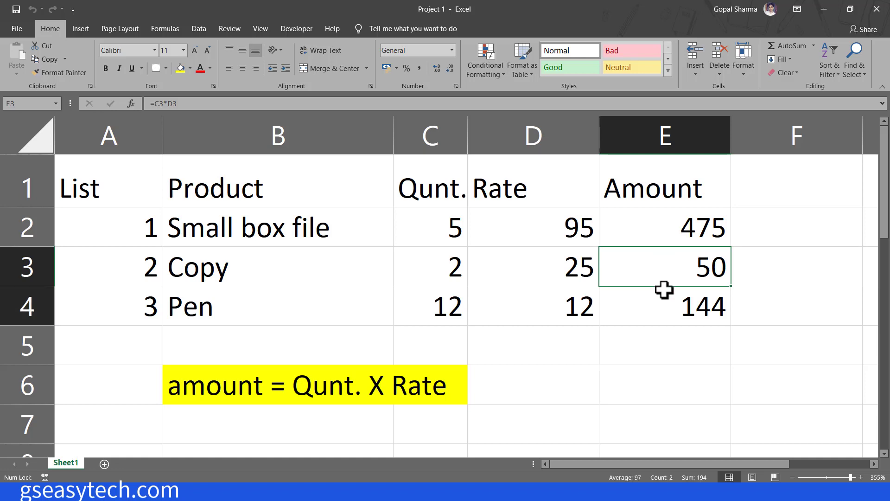
key("Delete")
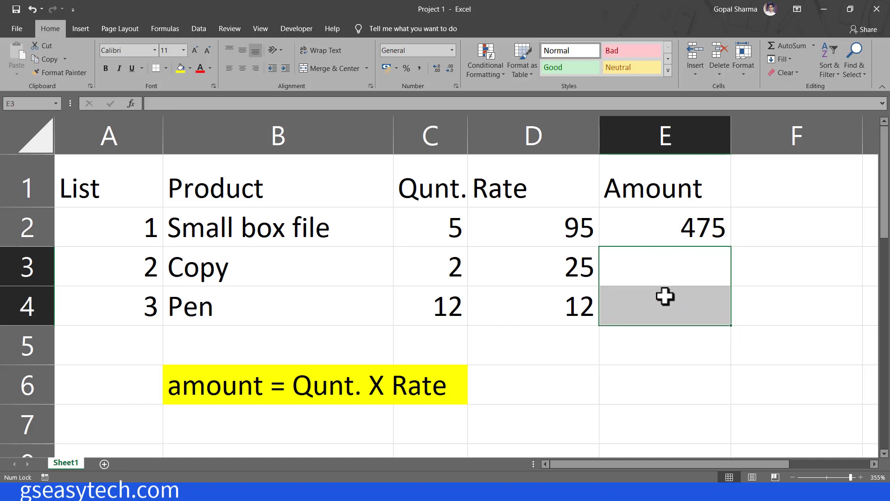
left_click(681, 227)
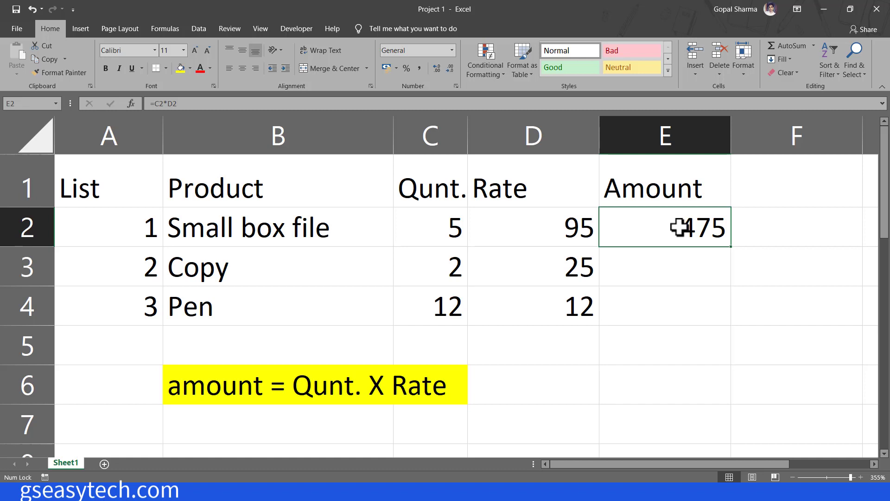
double_click(682, 228)
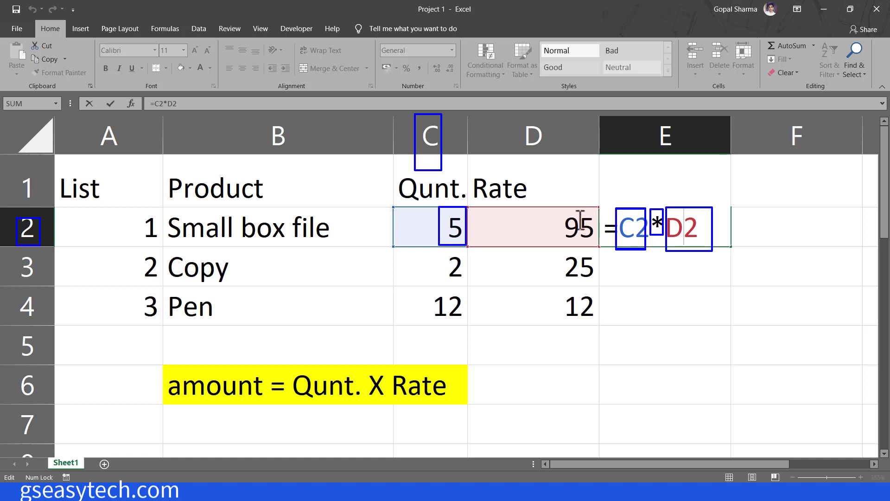
left_click_drag(557, 208, 597, 243)
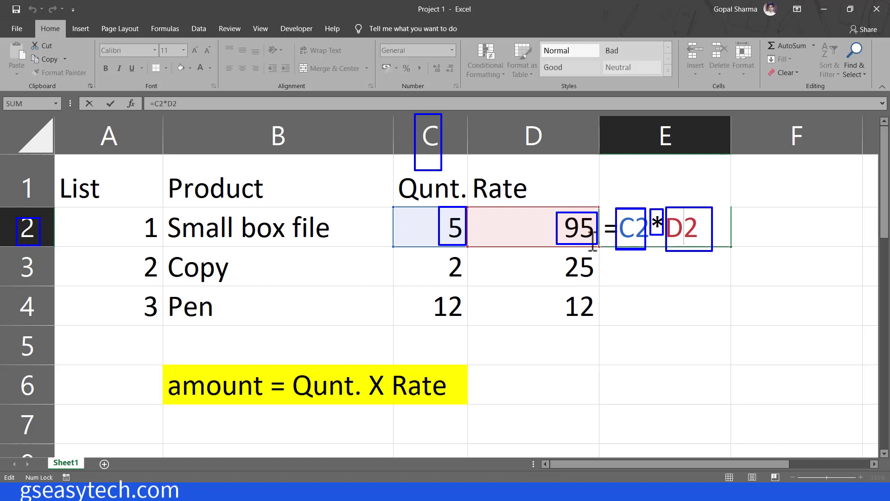
left_click_drag(516, 112, 553, 161)
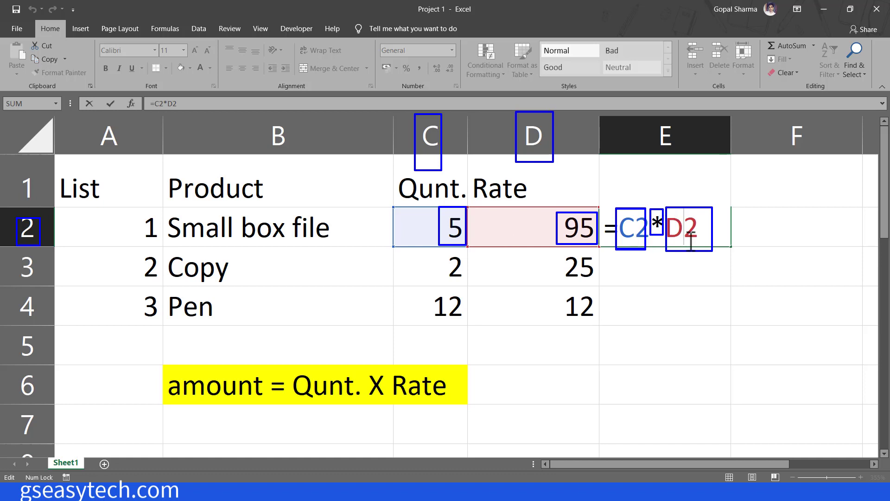
key("Escape")
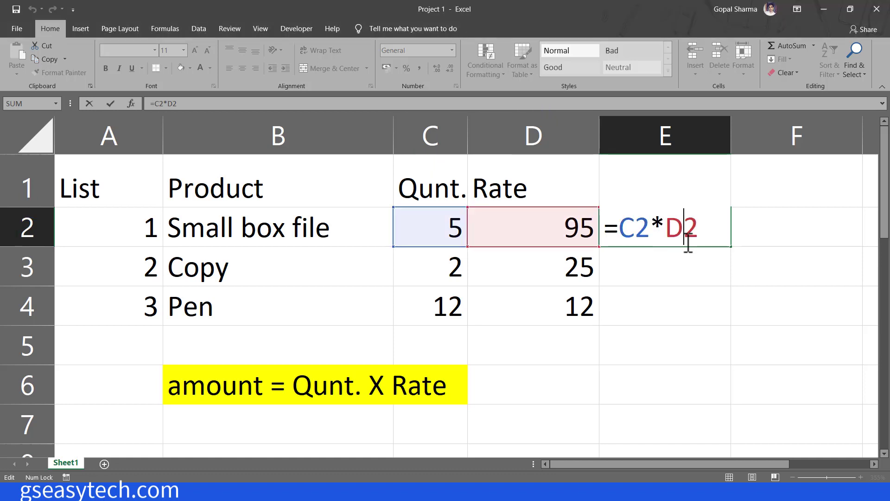
key("Return")
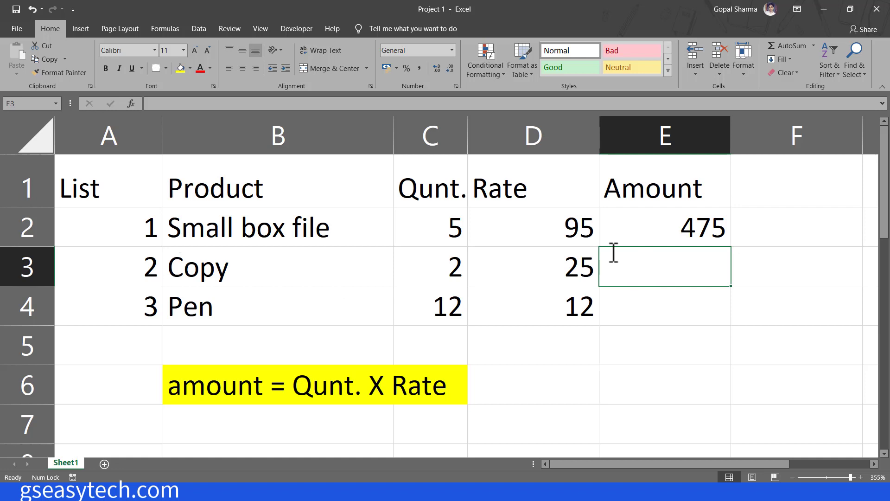
mouse_move(610, 248)
left_mouse_down()
mouse_move(737, 293)
mouse_move(727, 283)
left_mouse_up()
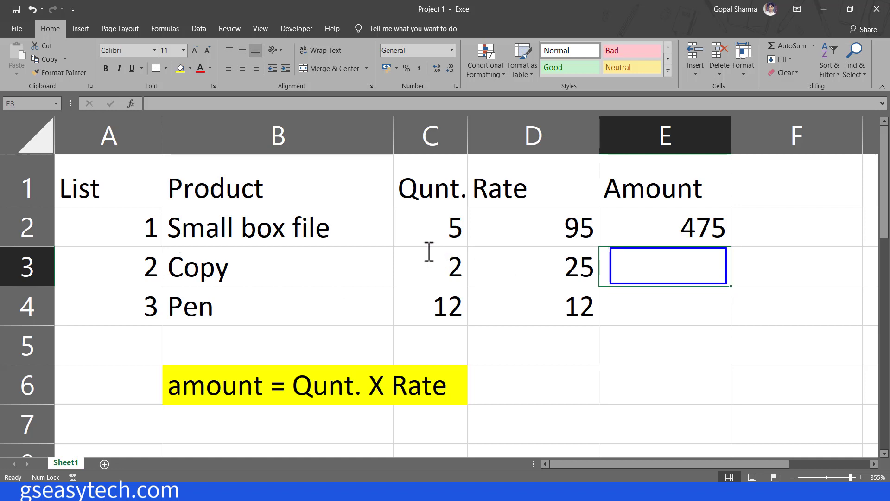
left_click_drag(426, 251, 472, 276)
left_click_drag(530, 252, 605, 290)
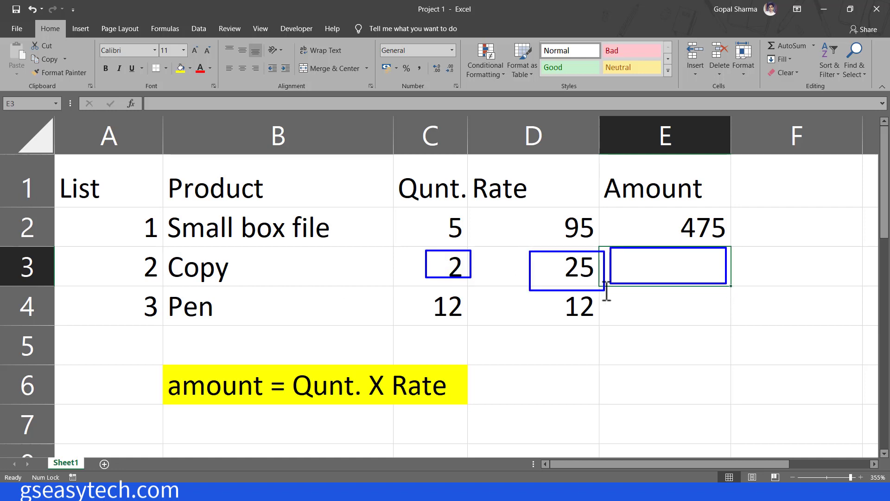
key("Escape")
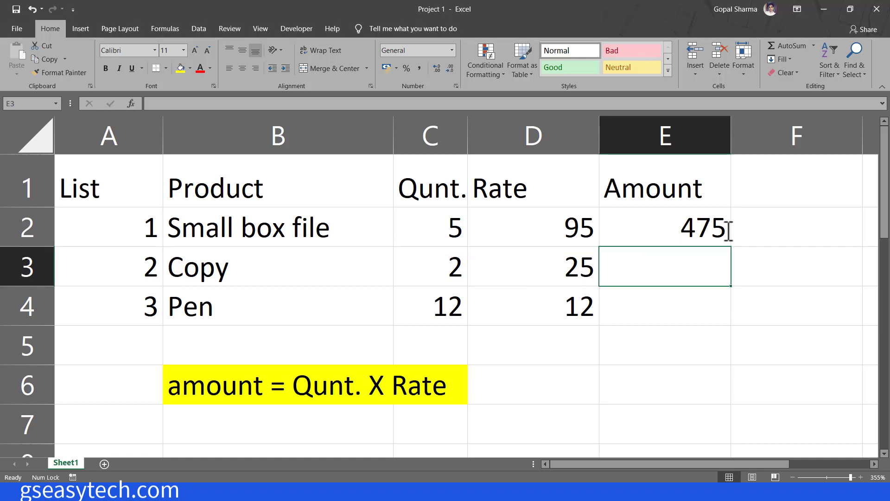
left_click(689, 221)
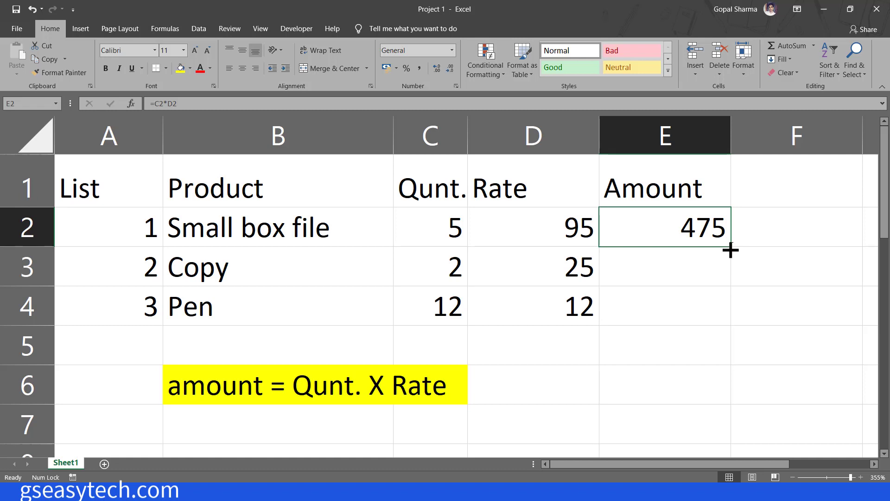
Fill the E2 formula down into E3:E4, giving amounts 50 and 144.
left_click_drag(730, 250, 731, 321)
left_click(692, 225)
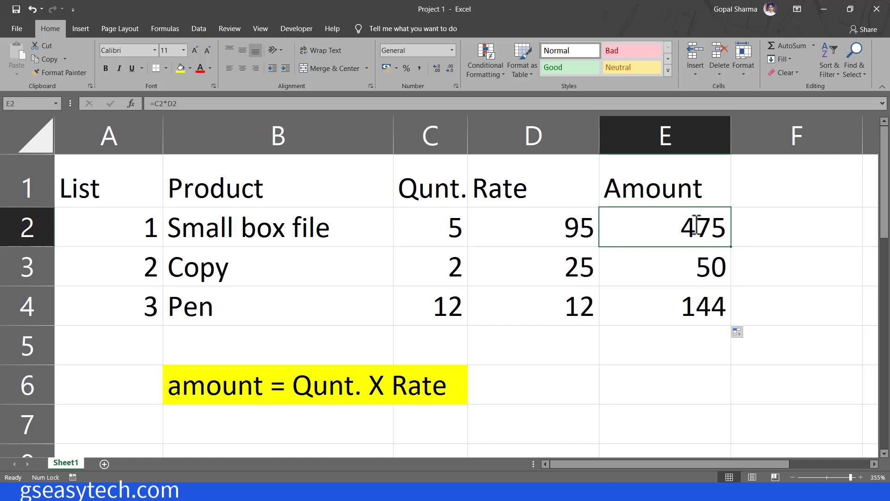
left_click(698, 271)
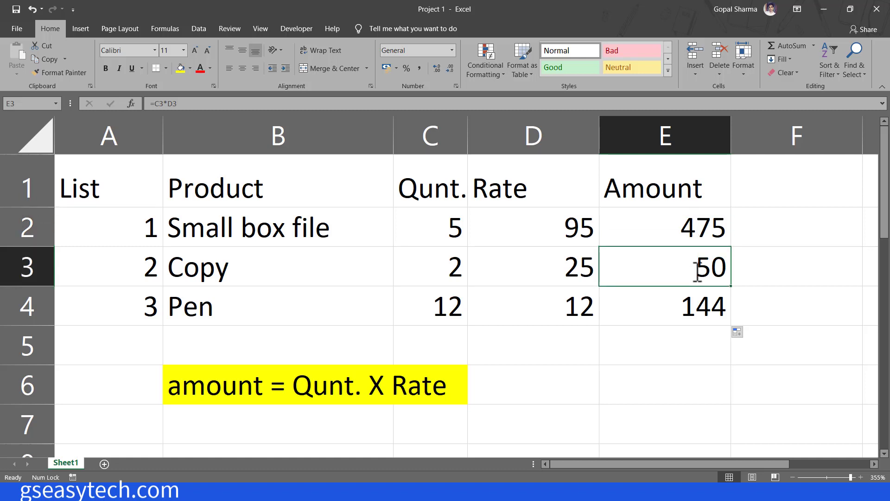
left_click(688, 307)
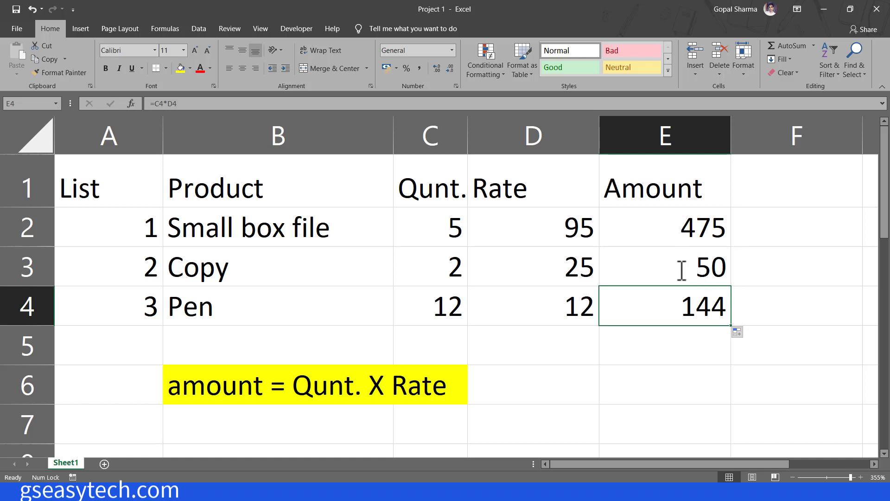
Confirm the formulas =C2*D2, =C3*D3 and =C4*D4 in E2:E4 unchanged.
double_click(674, 226)
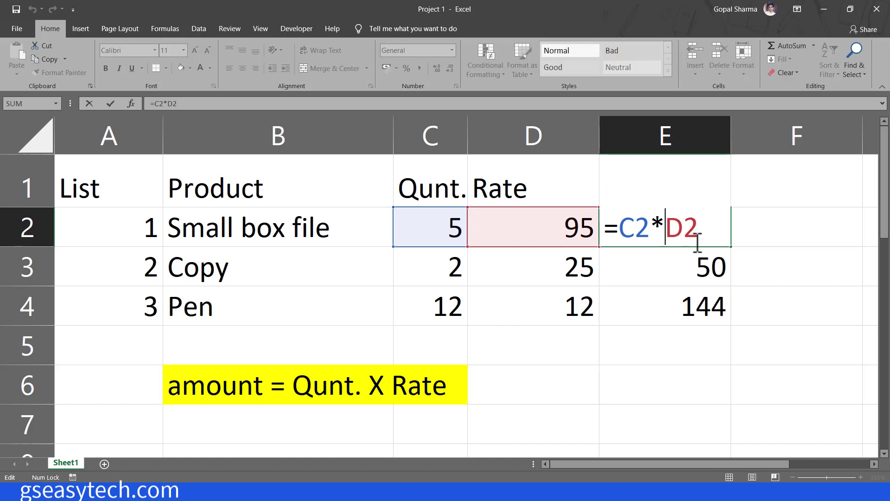
key("ctrl+Return")
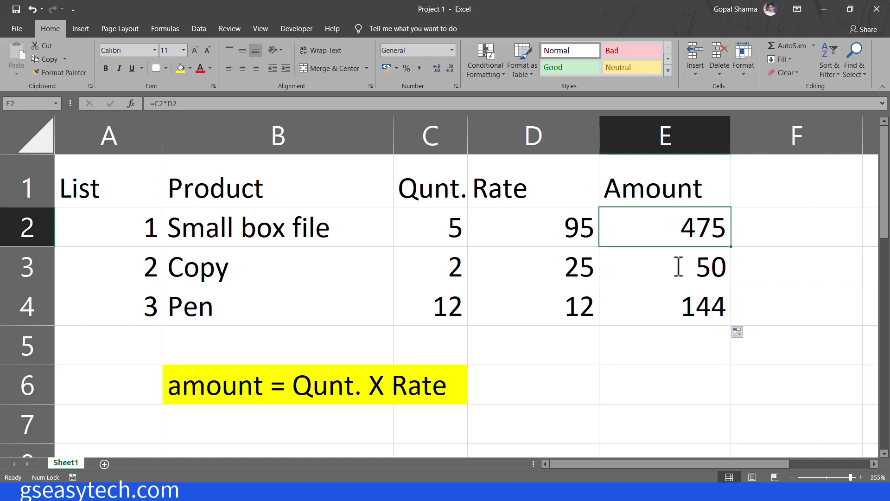
double_click(679, 266)
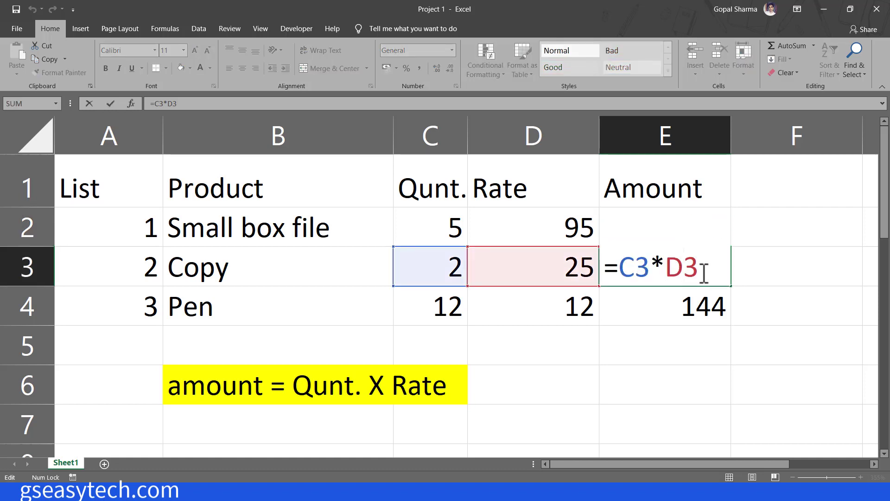
key("ctrl+Return")
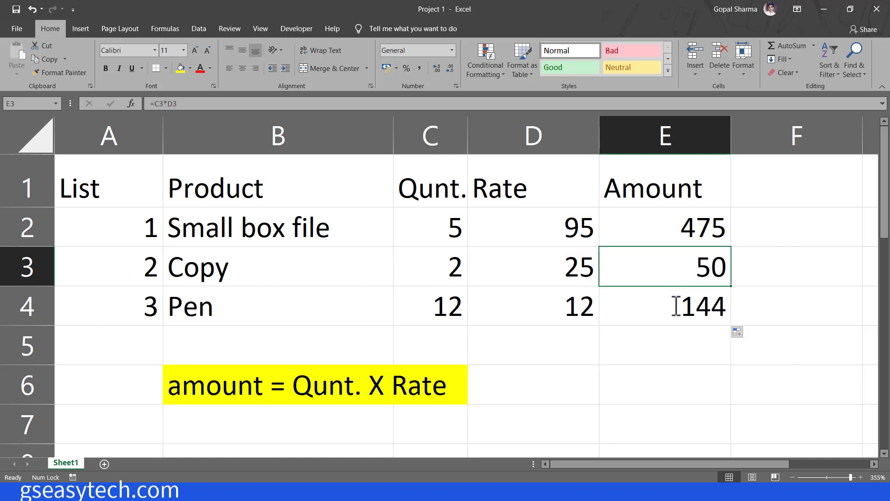
double_click(672, 309)
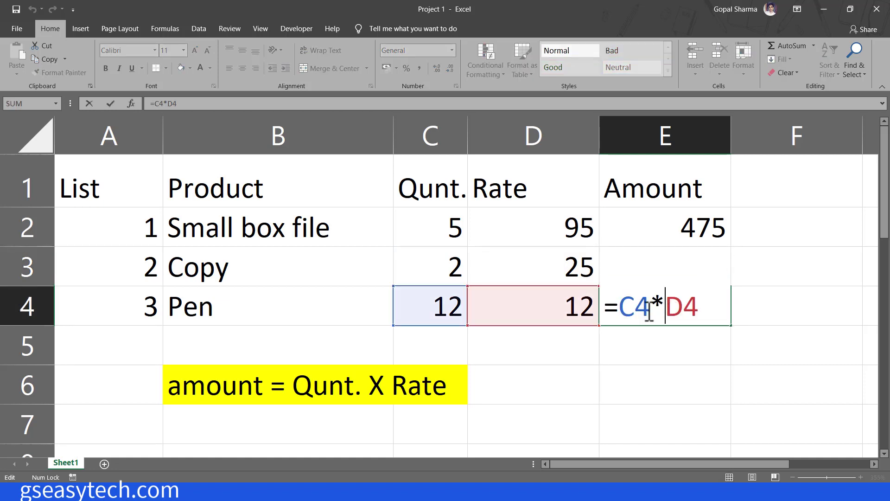
key("ctrl+Return")
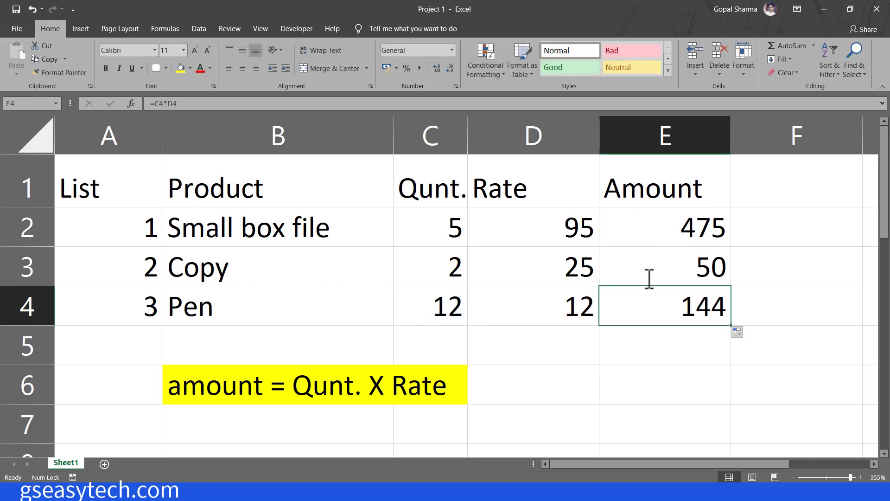
left_click(662, 226)
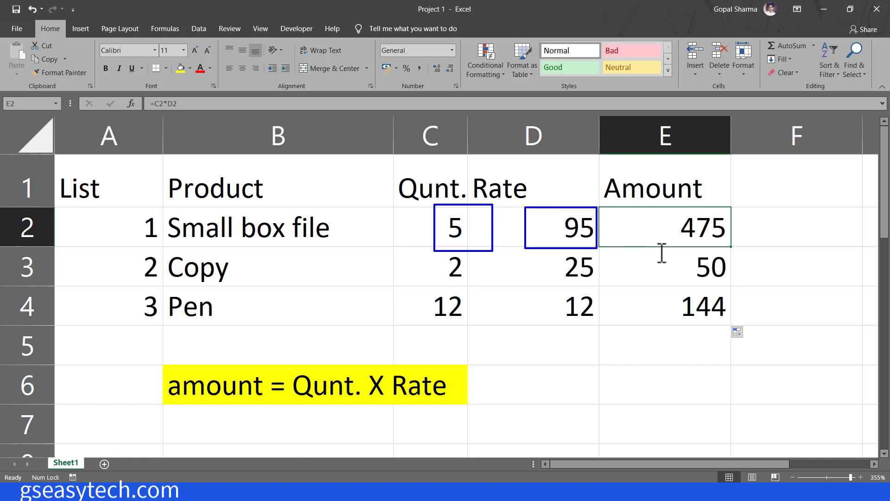
left_click_drag(603, 246, 737, 287)
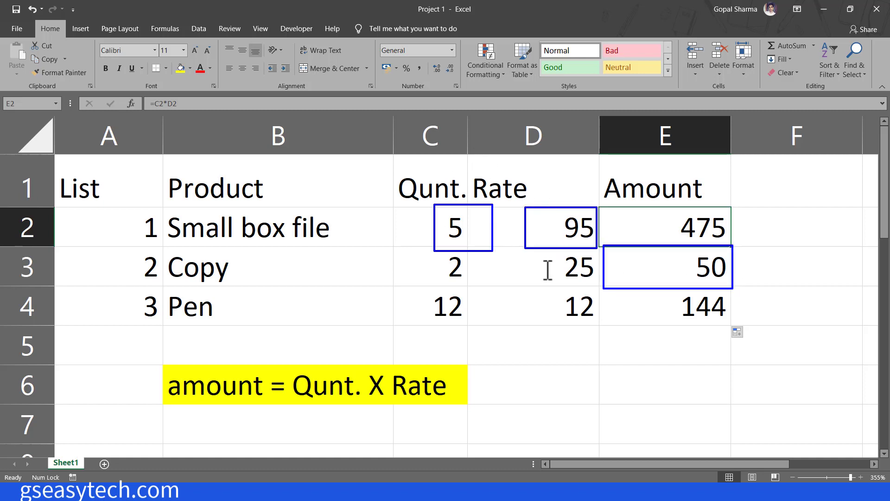
left_click_drag(526, 251, 594, 282)
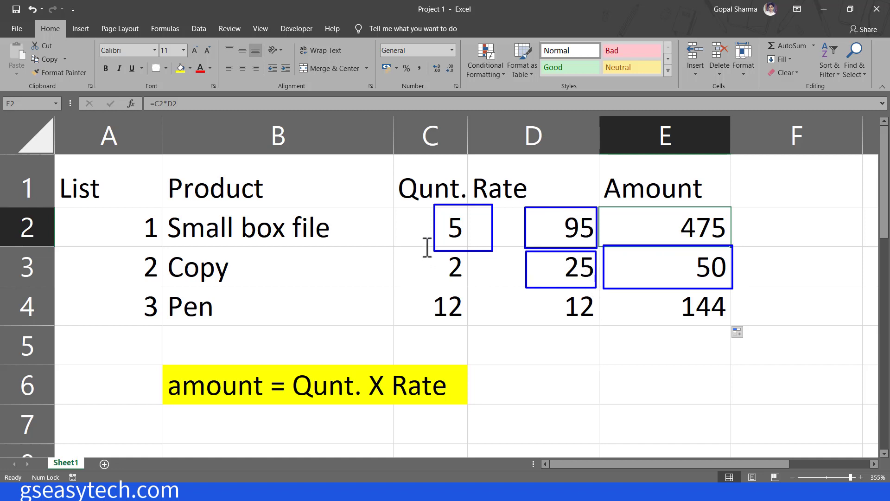
left_click_drag(428, 246, 472, 281)
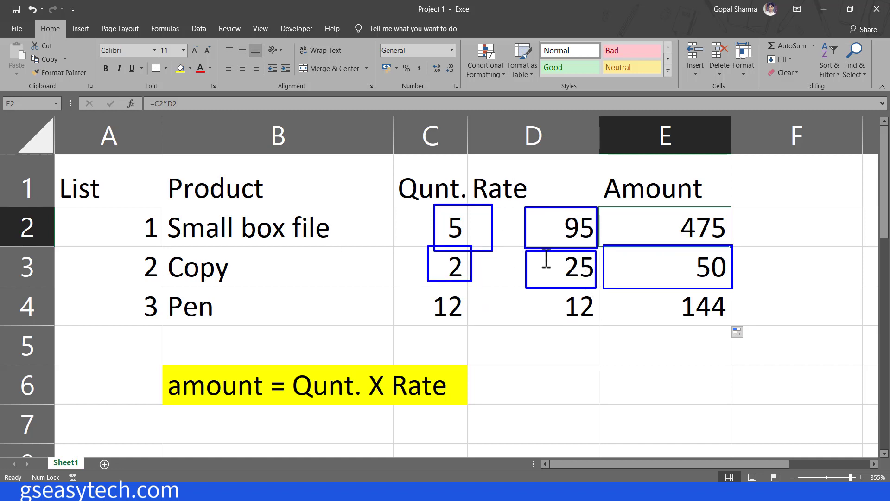
left_click_drag(621, 289, 730, 325)
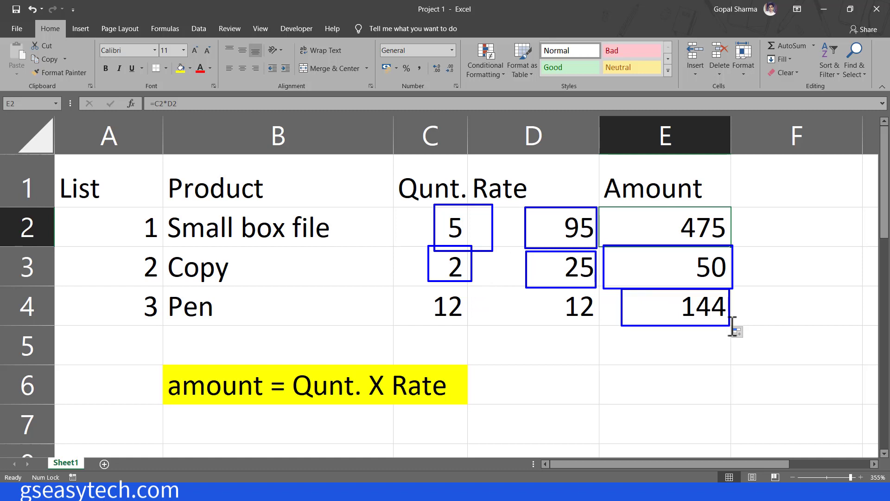
left_click_drag(428, 281, 465, 316)
left_click_drag(535, 289, 619, 333)
key("Escape")
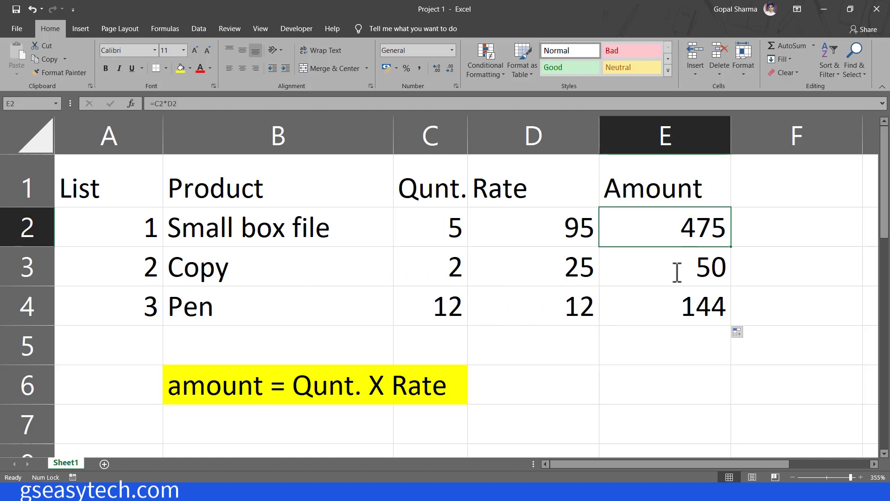
left_click(677, 273)
double_click(678, 272)
left_click(675, 306)
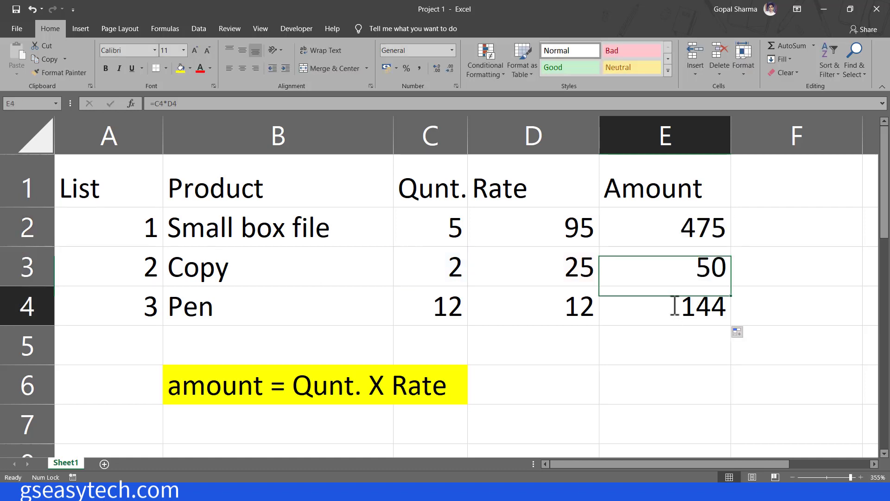
double_click(674, 306)
key("Escape")
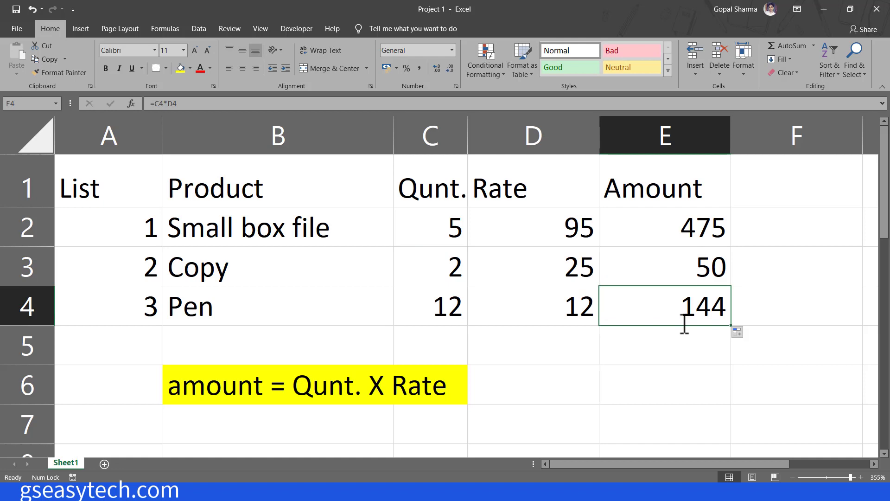
left_click(715, 227)
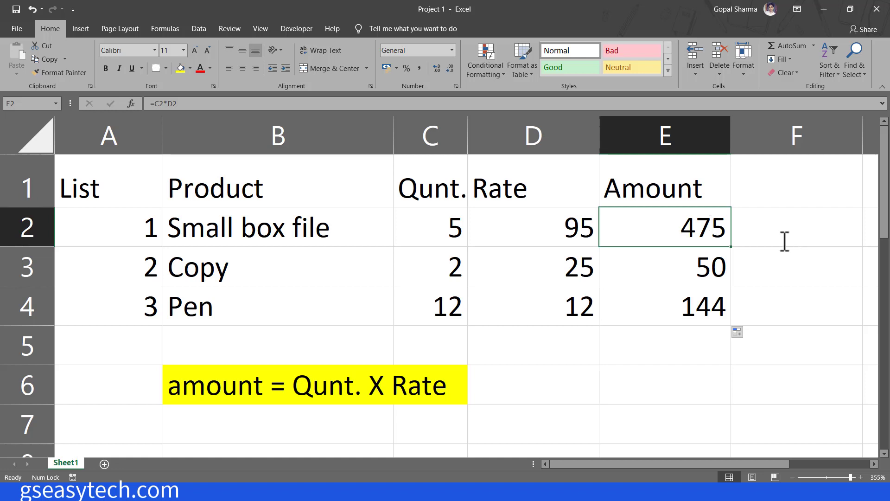
Enter the number 1 in cell B21.
scroll(404, 328, "down", 8)
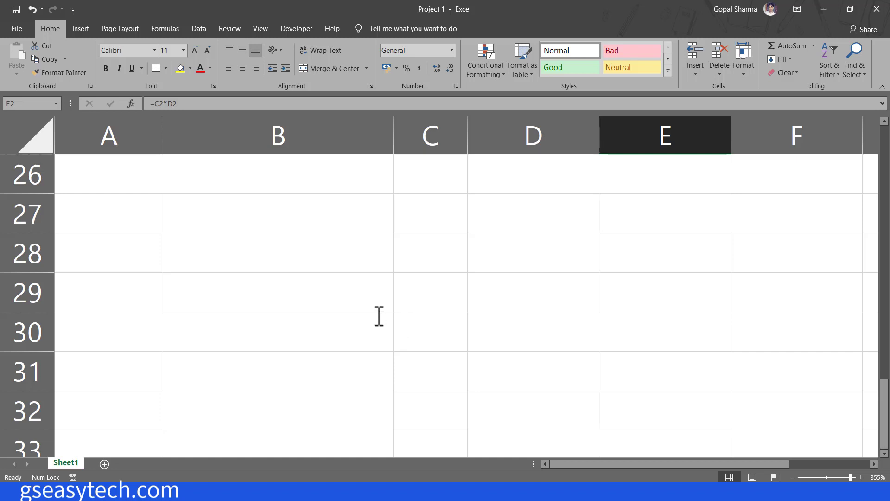
scroll(377, 316, "up", 2)
left_click(230, 169)
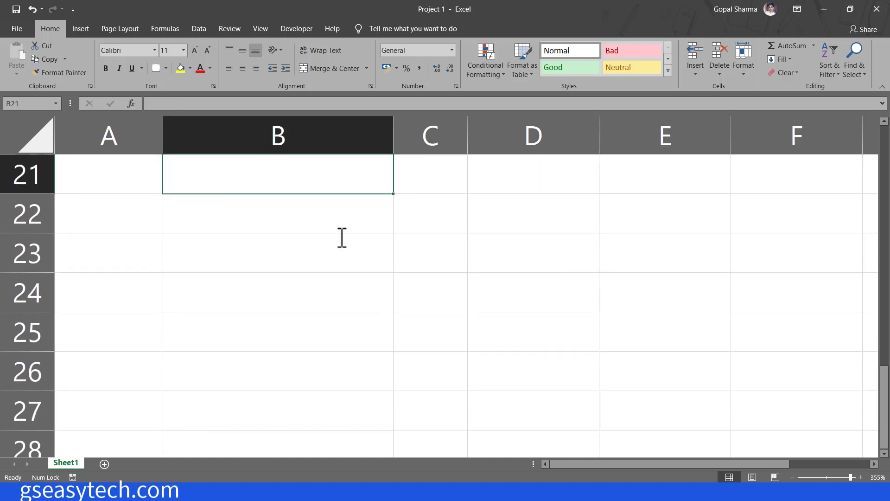
type("1")
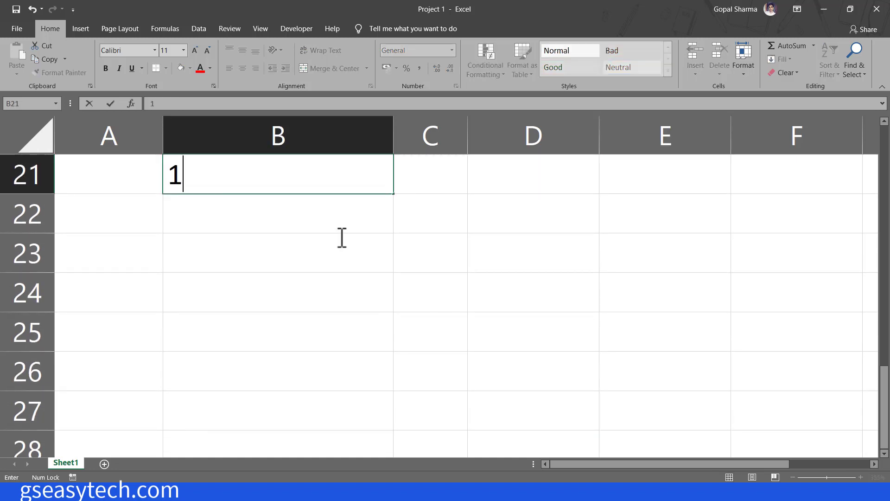
key("Return")
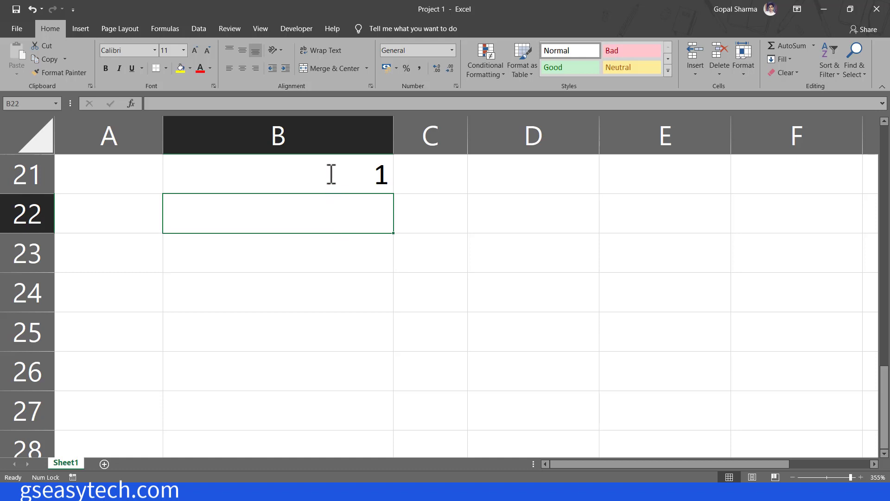
Give B21 a light gold fill and centre its contents.
left_click(330, 172)
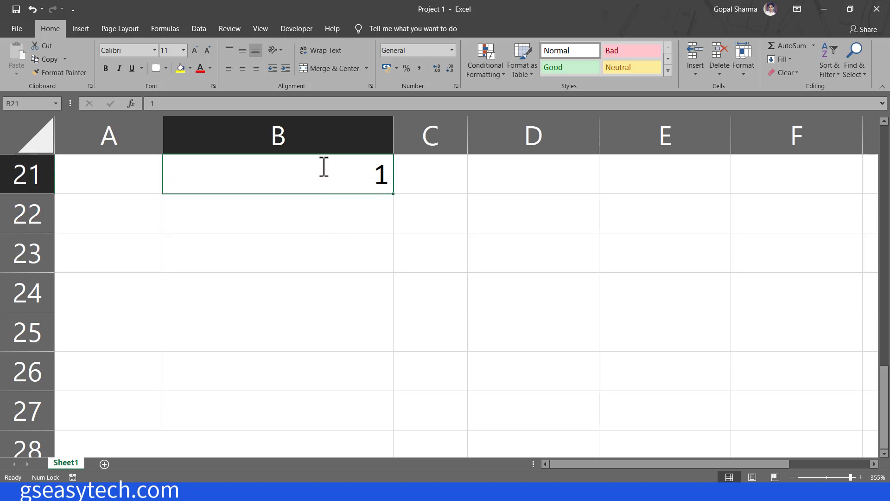
left_click(191, 69)
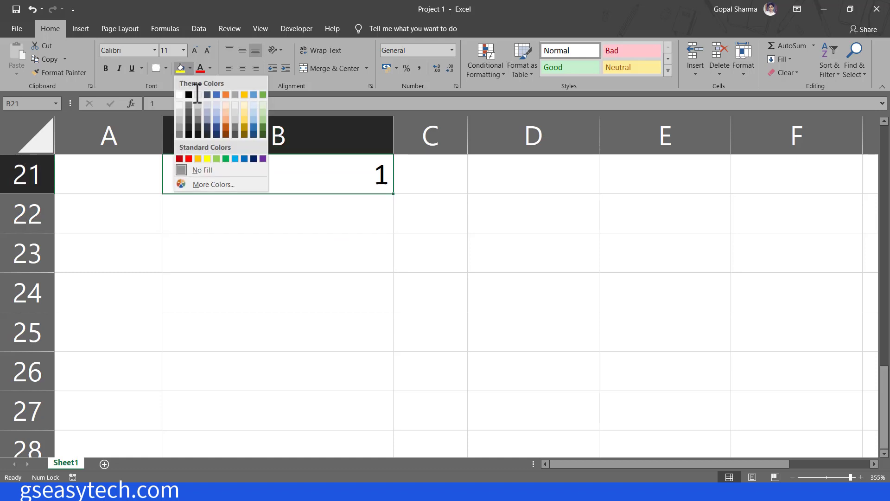
left_click(246, 111)
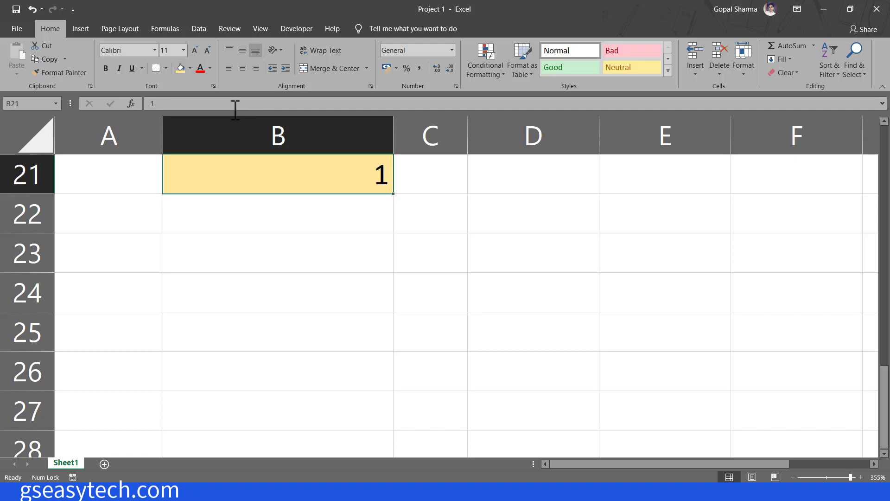
left_click(247, 73)
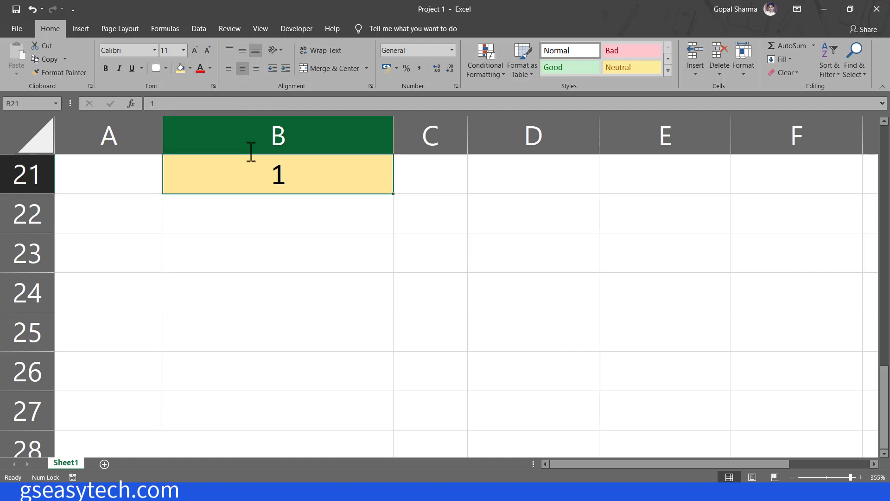
left_click(301, 221)
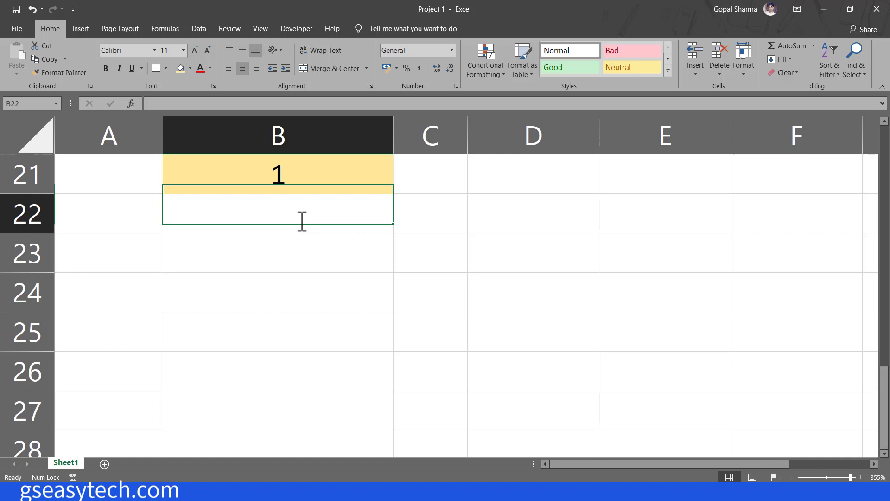
left_click(318, 176)
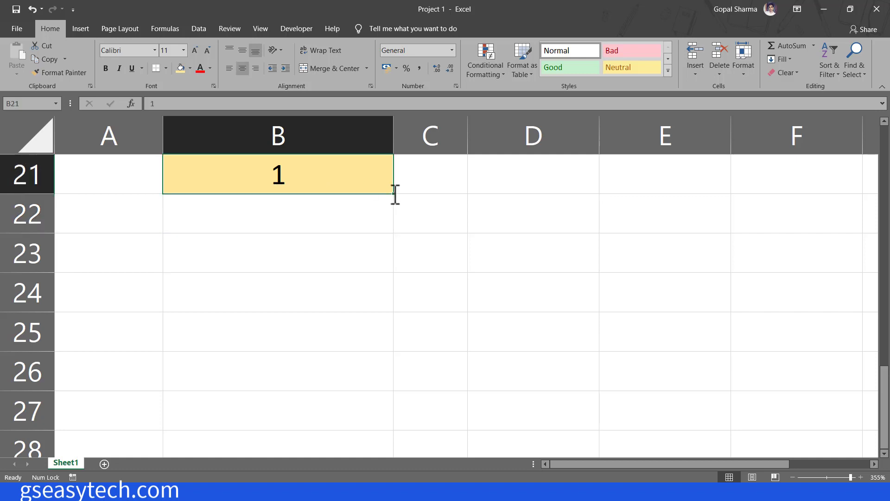
Fill B21 down to B26 and switch Auto Fill Options to Fill Series, numbering 1–6.
left_click_drag(394, 194, 395, 194)
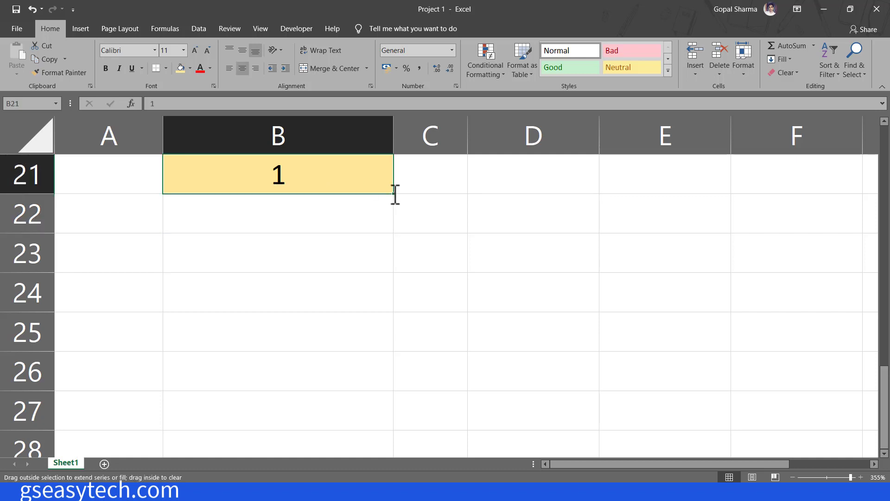
left_click_drag(394, 194, 400, 388)
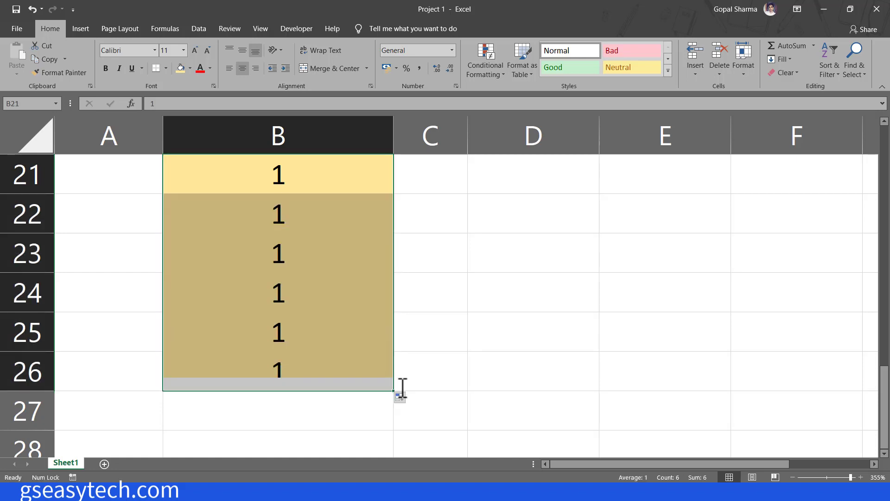
left_click(296, 163)
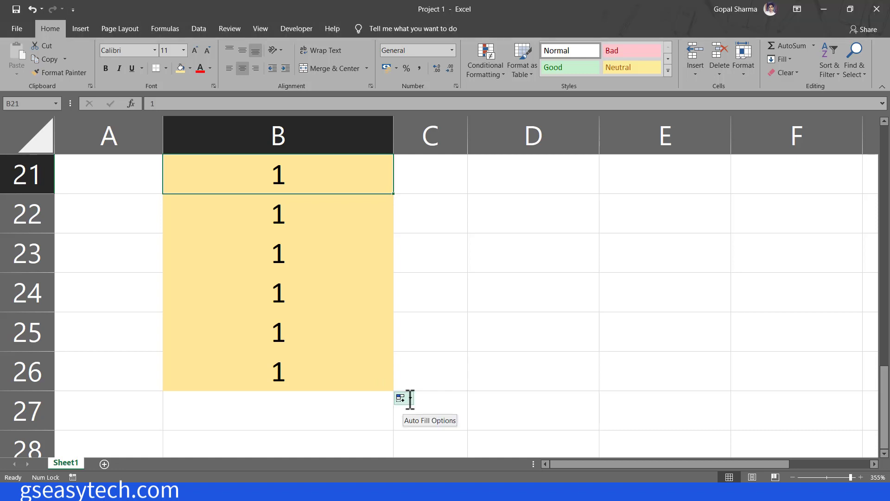
left_click(410, 399)
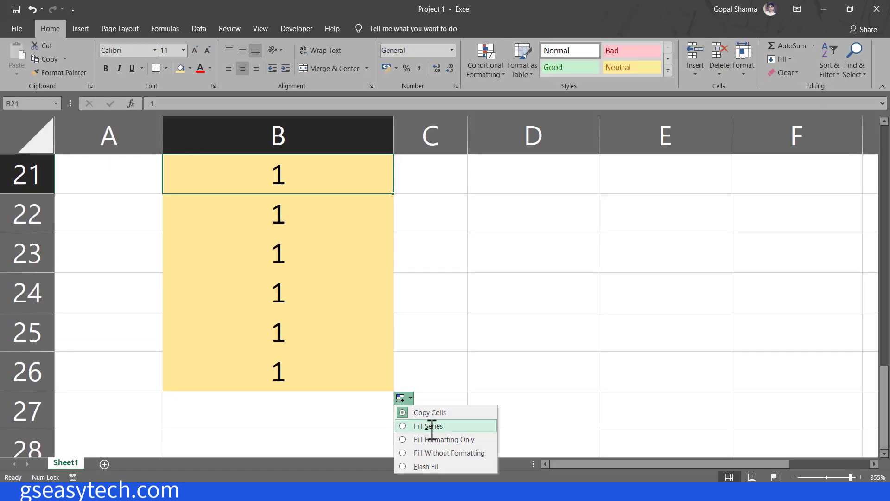
left_click(429, 315)
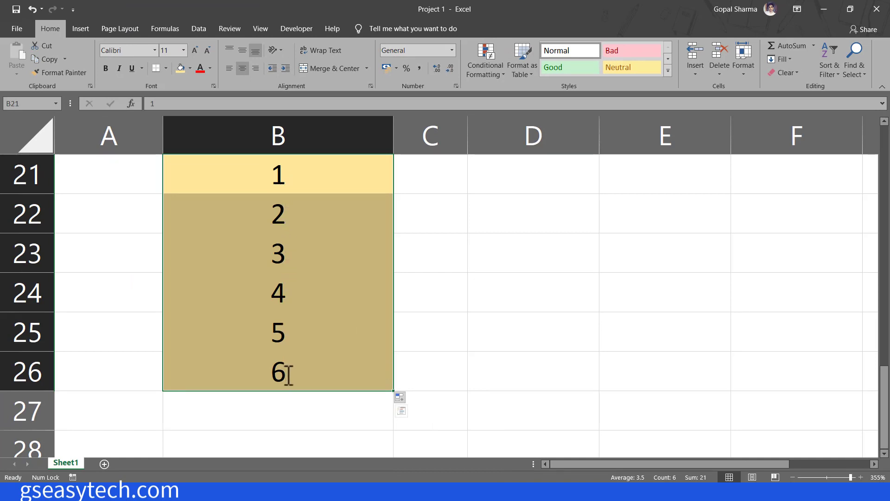
Enter Jan in C21 and fill it down to C26 as Jan through Jun.
left_click(424, 181)
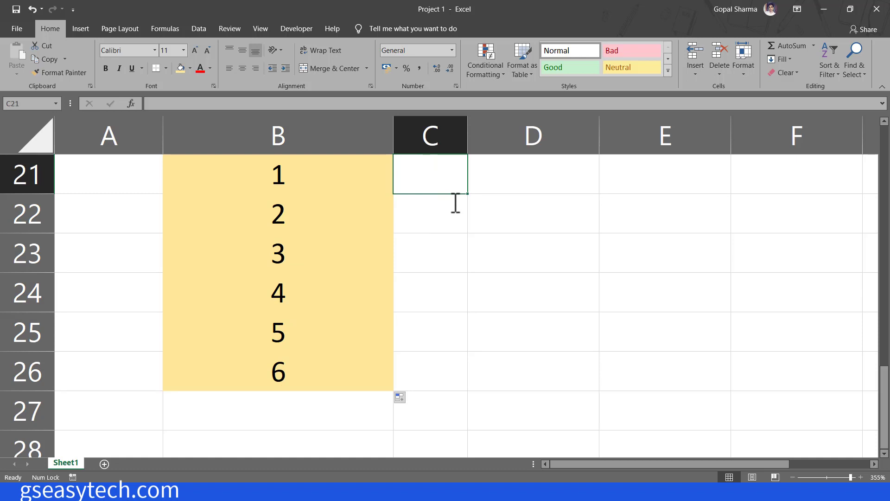
type("Jan")
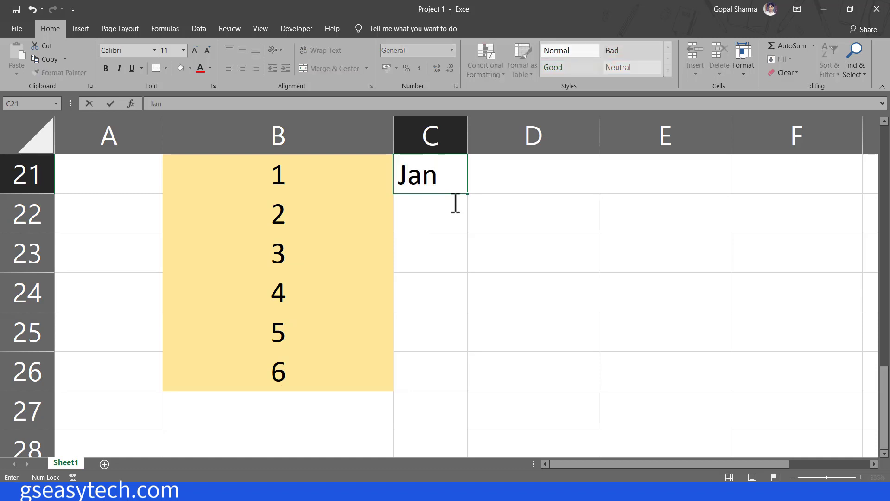
key("Return")
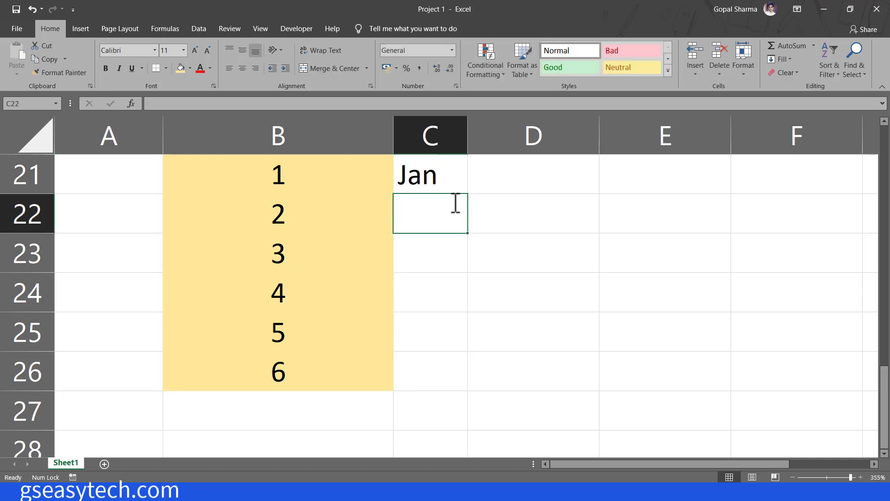
left_click(444, 167)
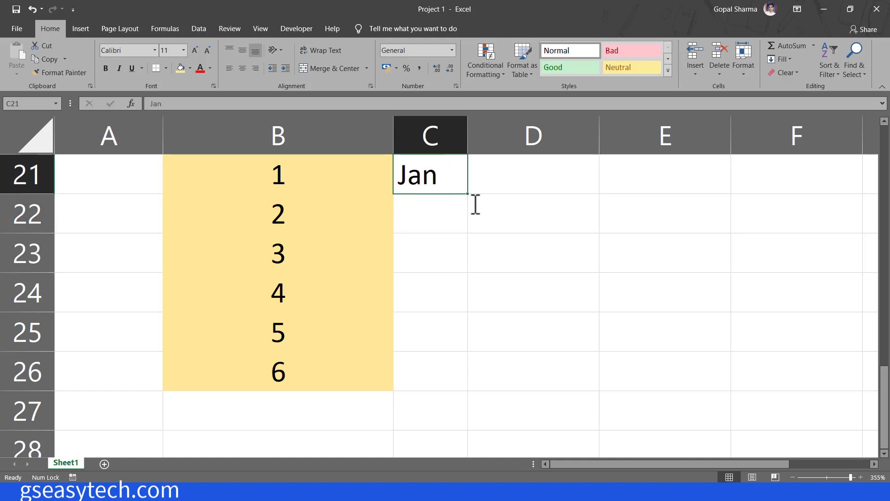
mouse_move(469, 195)
left_mouse_down()
mouse_move(482, 391)
mouse_move(468, 353)
left_mouse_up()
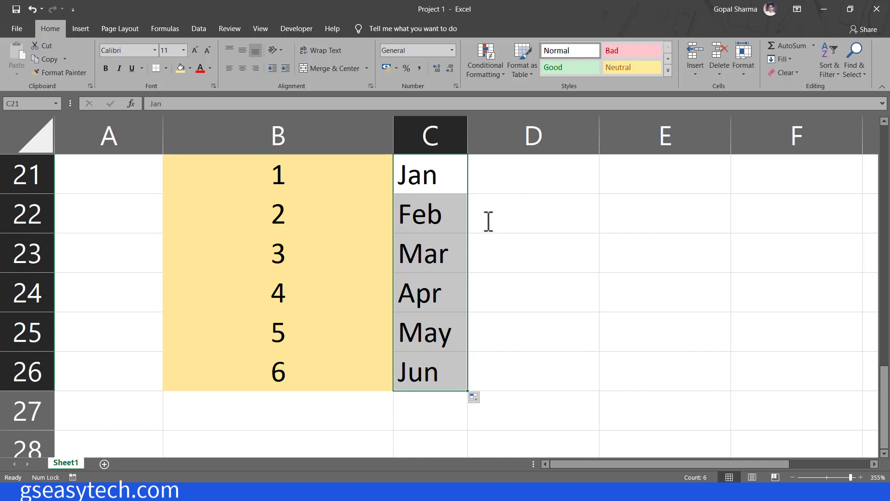
left_click(481, 399)
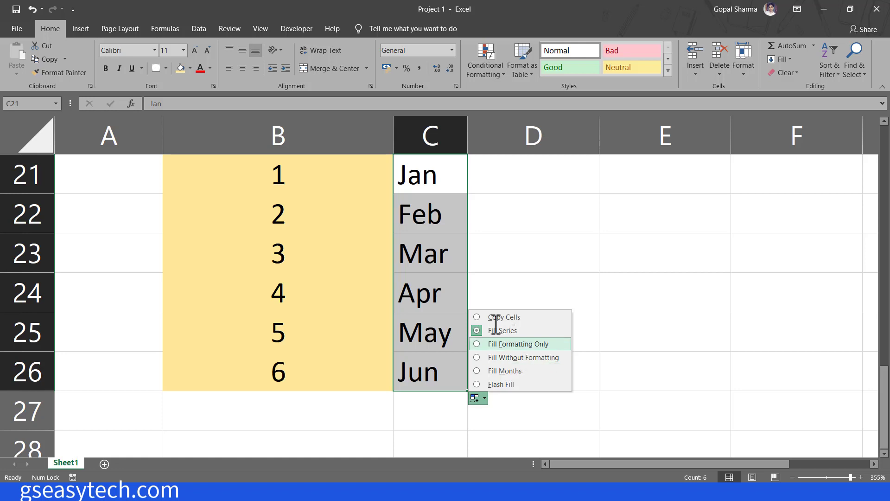
left_click(292, 170)
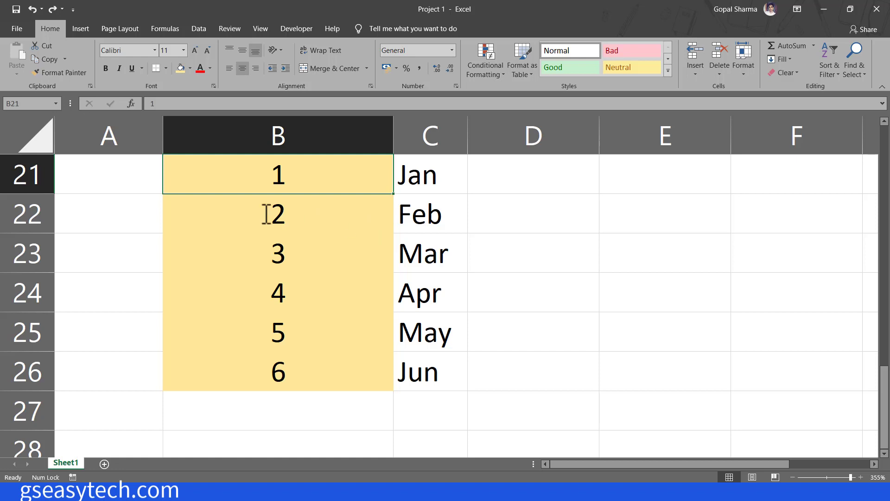
Clear all values and formatting from B21:B26.
left_click_drag(276, 195, 312, 371)
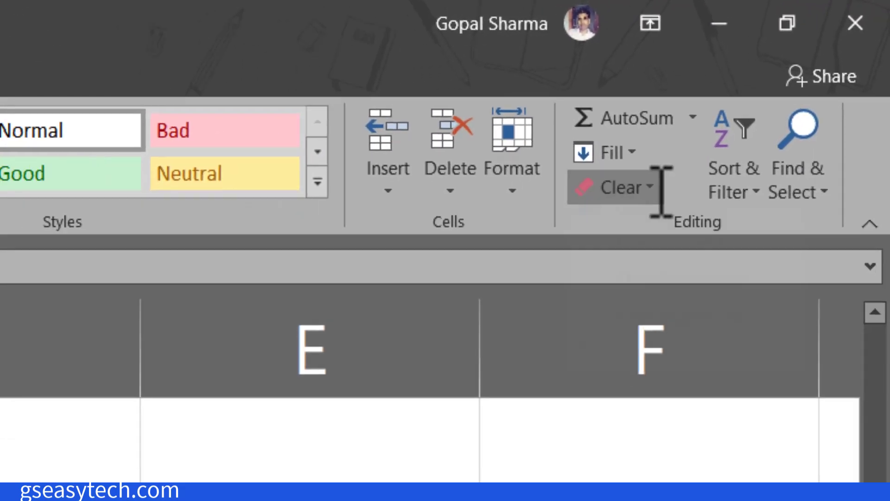
left_click(635, 208)
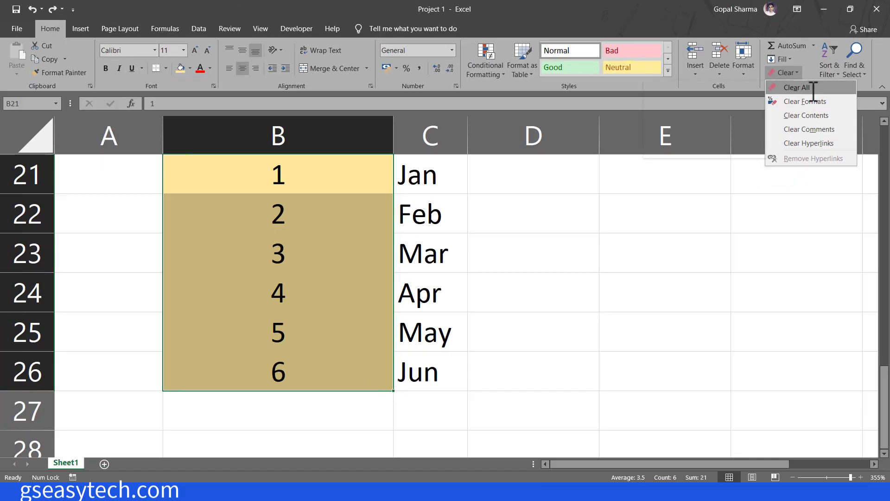
left_click(814, 88)
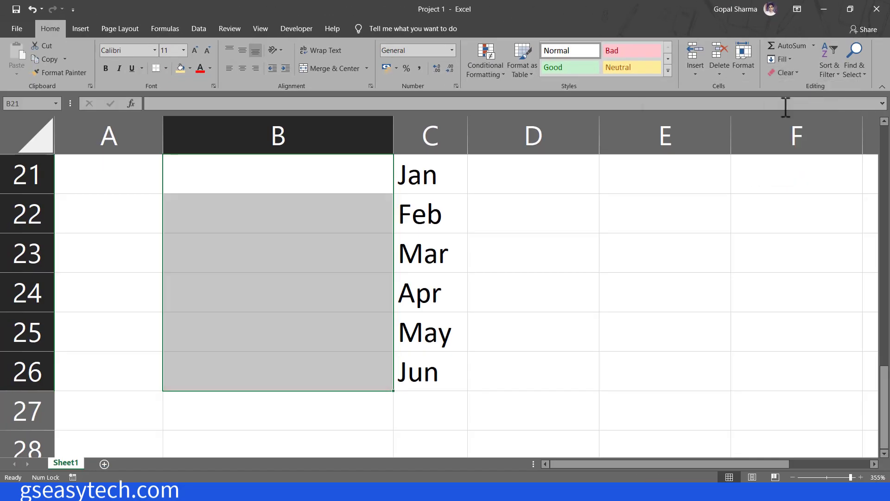
Re-enter 1 in B21 and give it a light yellow fill.
left_click(317, 179)
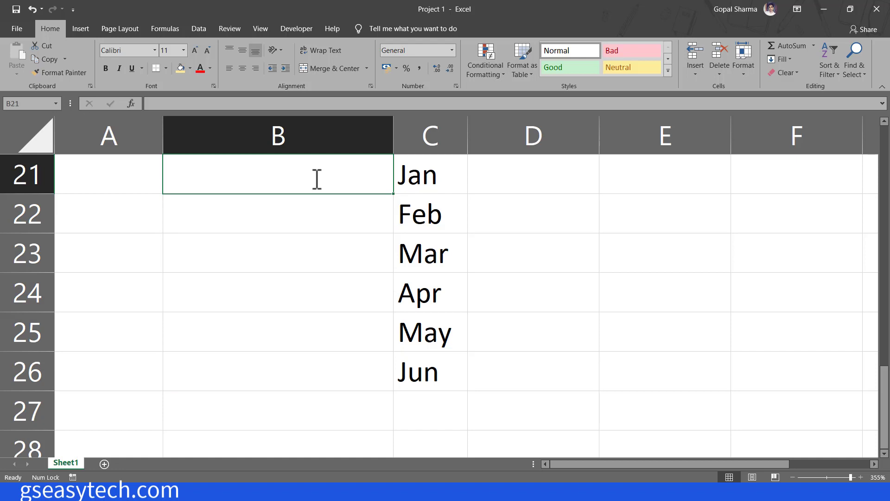
double_click(317, 179)
type("1")
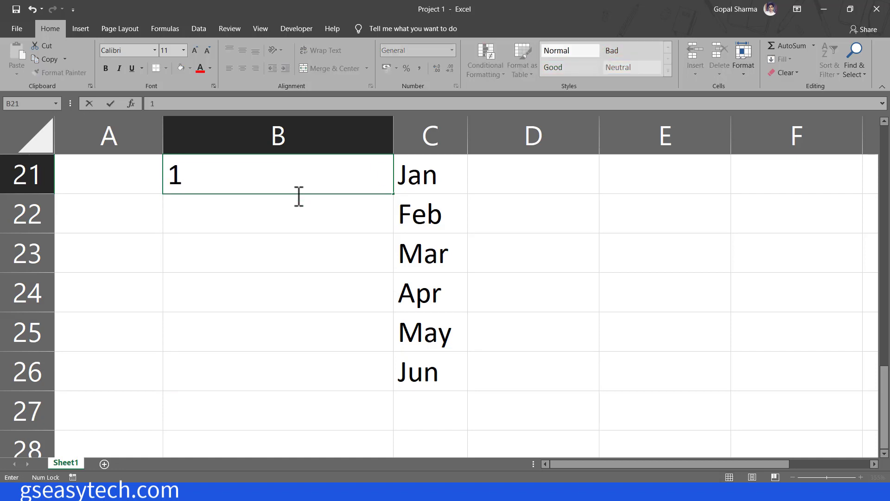
key("Return")
left_click(298, 177)
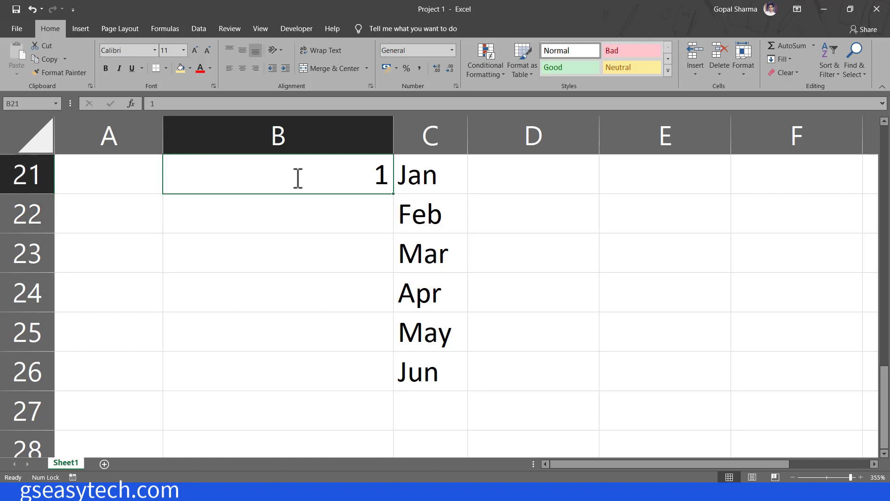
left_click(181, 69)
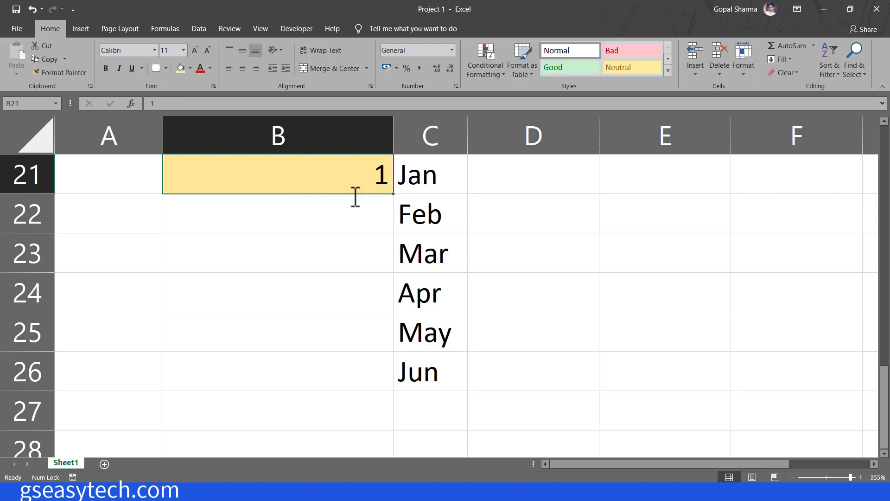
Fill B21 down to B25 with Fill Formatting Only, copying just the yellow fill.
left_click_drag(396, 194, 397, 349)
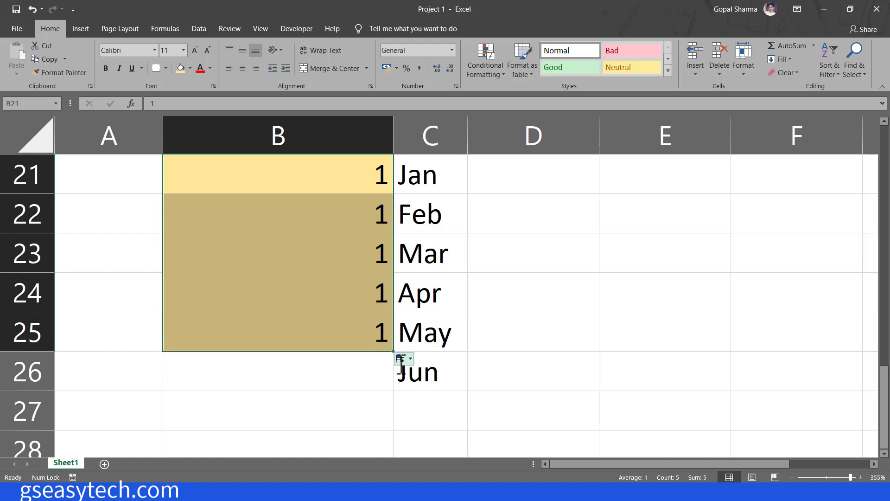
left_click(407, 360)
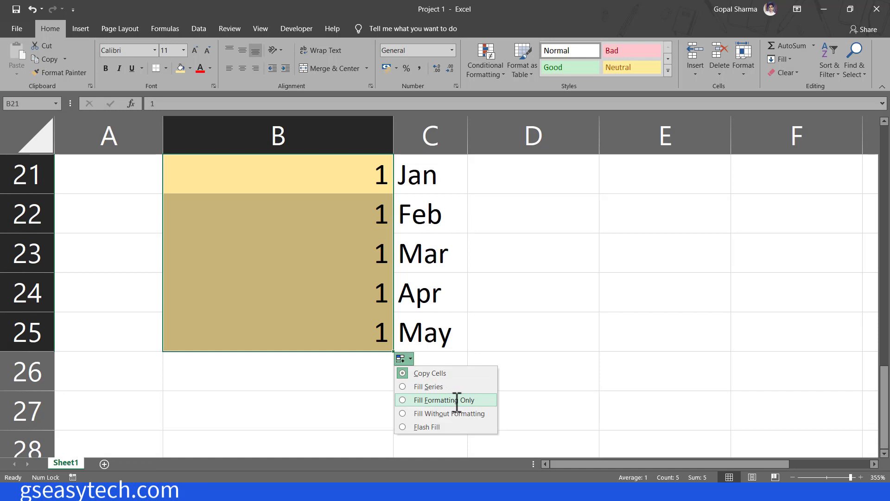
left_click(457, 401)
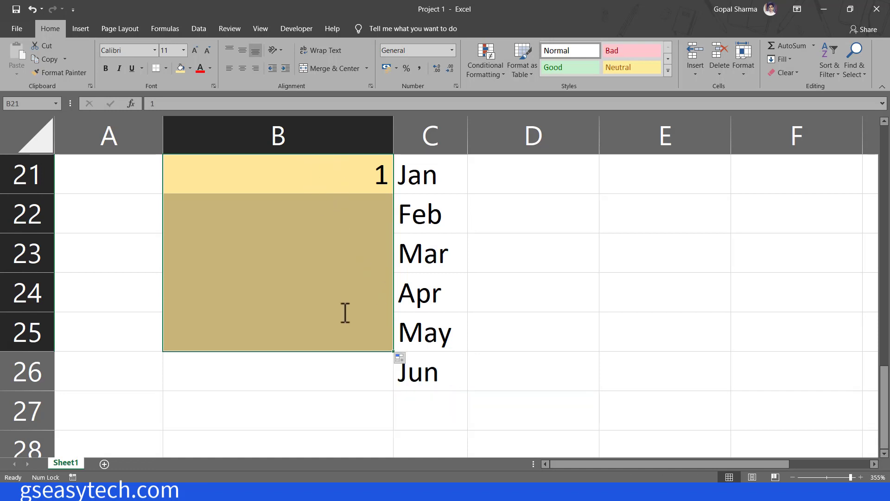
left_click(290, 174)
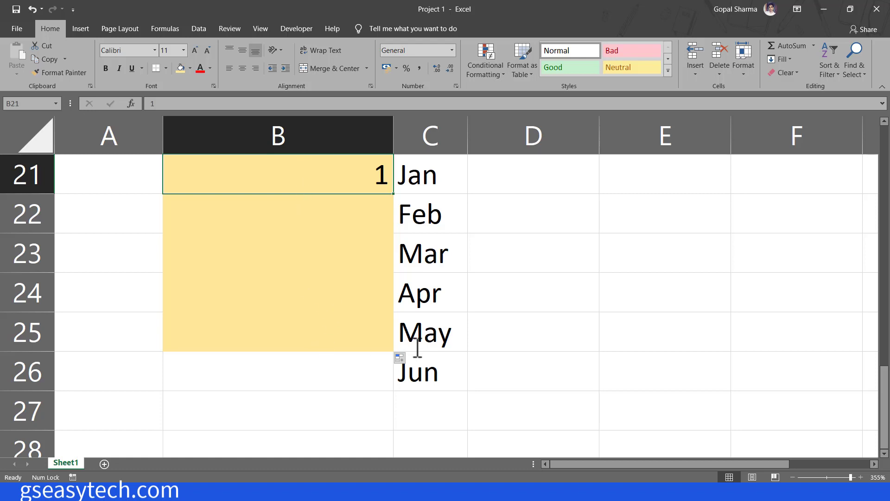
left_click(401, 358)
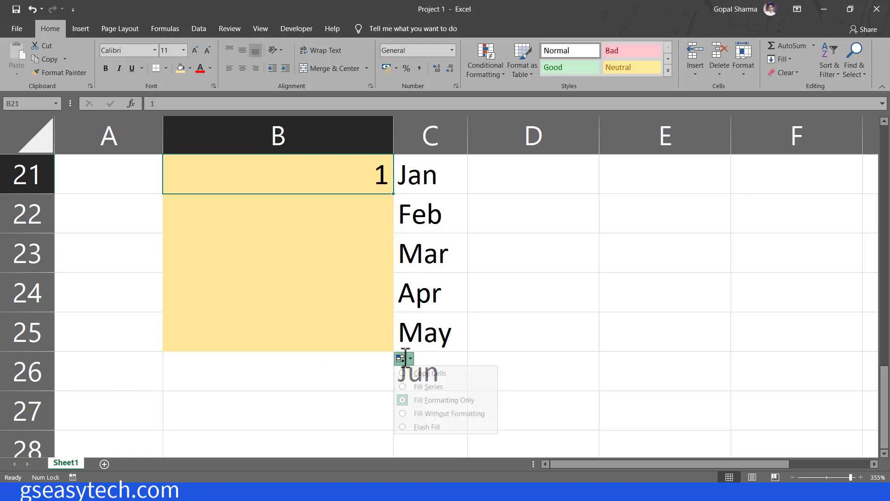
Switch the B22:B25 fill to Fill Without Formatting, copying the 1 without the gold fill.
left_click(468, 414)
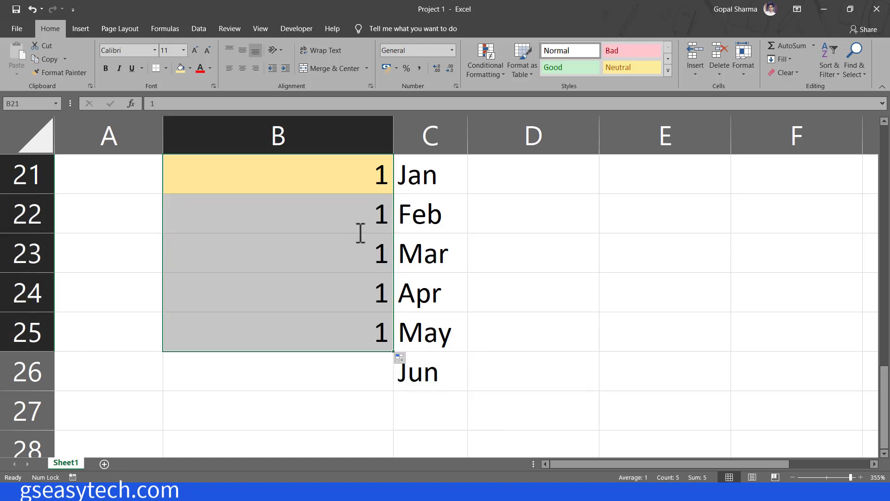
left_click(359, 260)
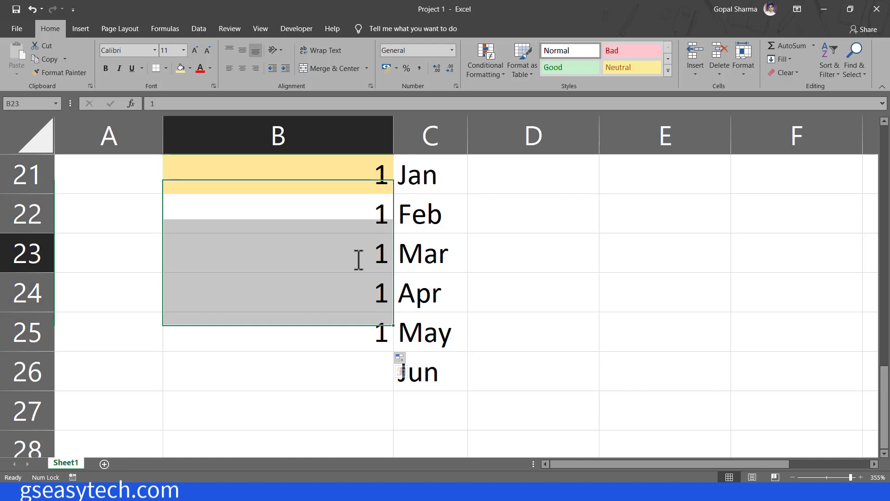
left_click(404, 358)
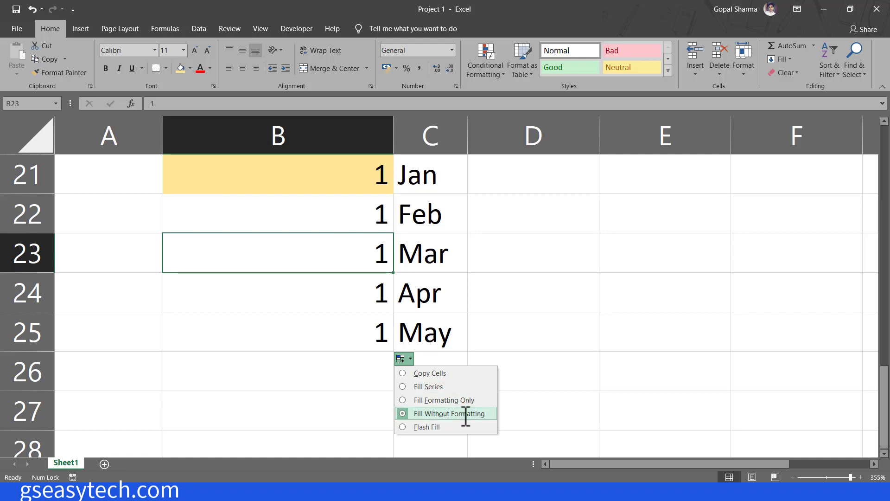
left_click(356, 244)
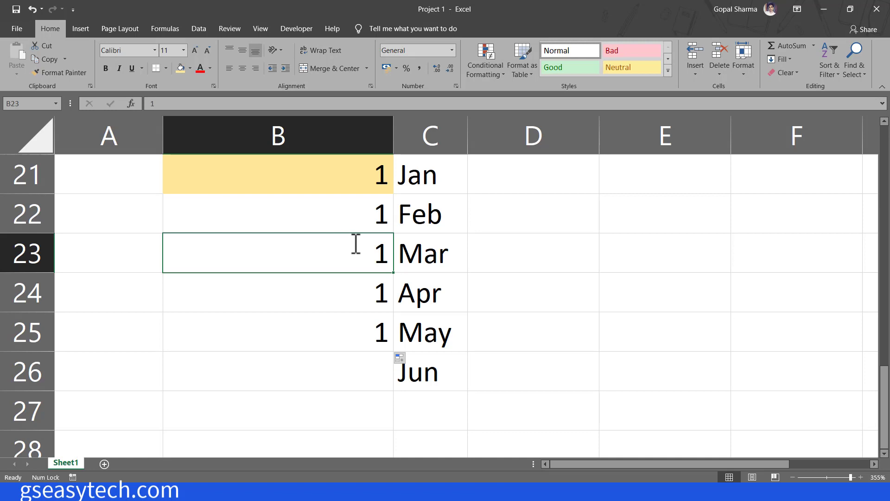
left_click(344, 181)
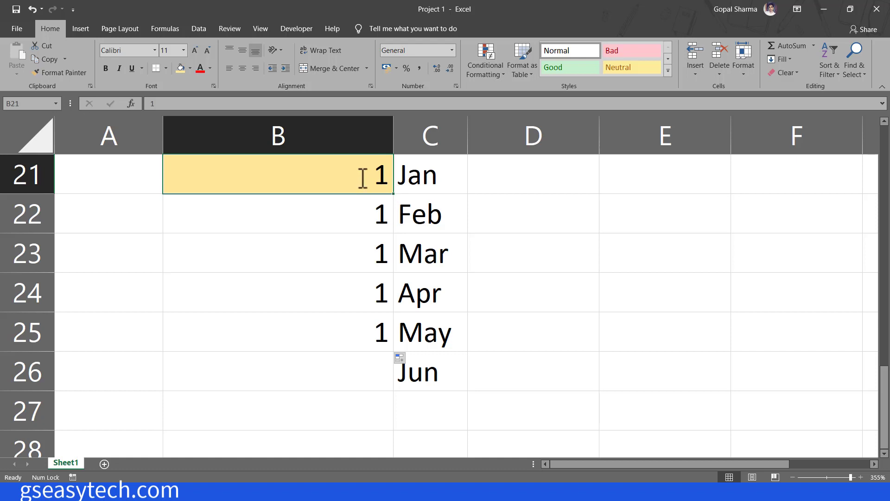
Apply Clear All to B21:B26, removing the 1s and the gold fill.
left_click_drag(346, 172, 343, 361)
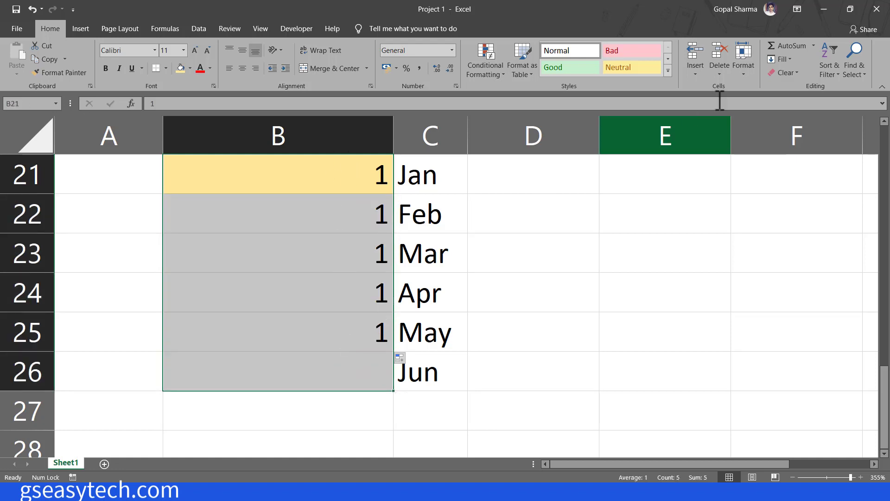
left_click(801, 72)
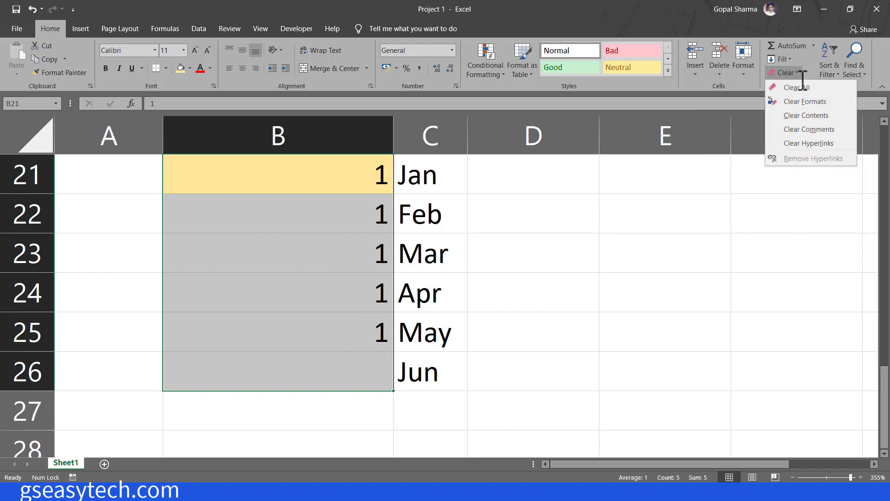
left_click(794, 87)
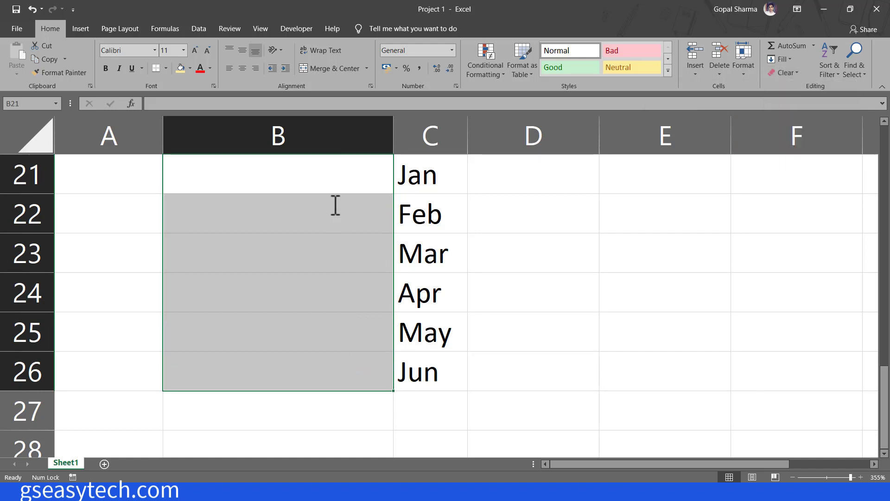
left_click(333, 182)
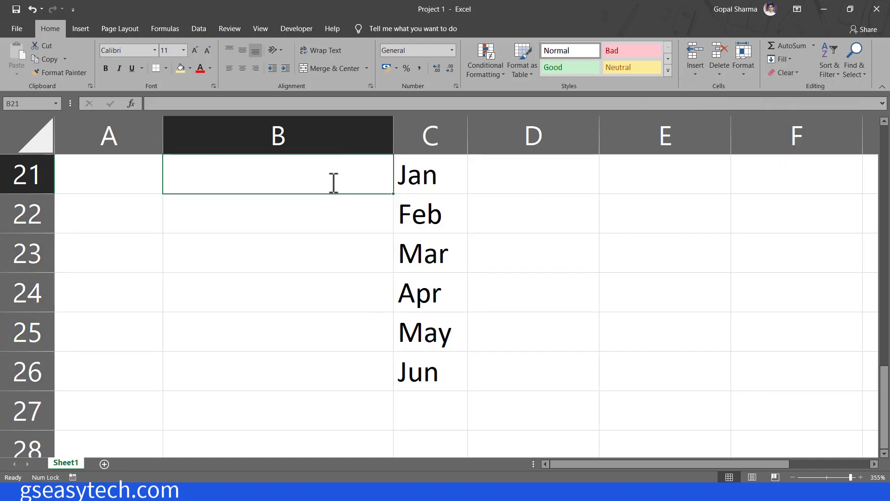
Enter 3 and 6 in B21:B22 and fill down to B26 as 3, 6, 9, 12, 15, 18.
type("3")
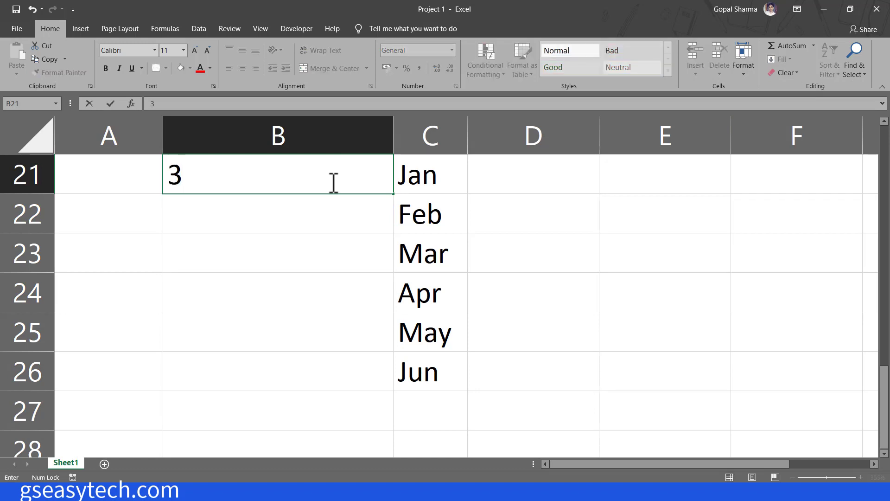
key("Return")
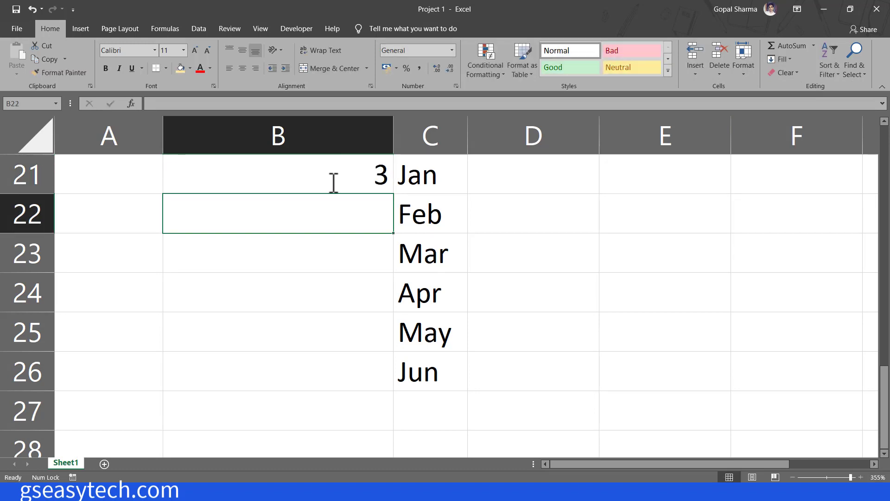
type("6")
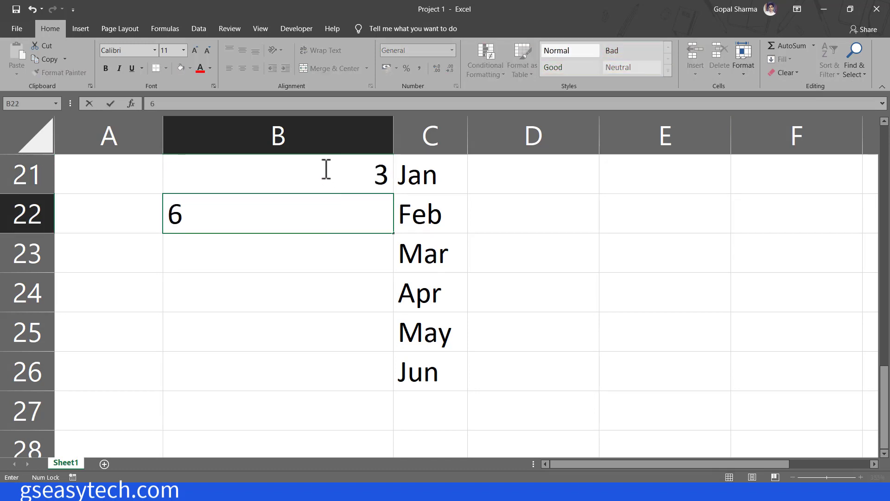
mouse_move(326, 173)
left_mouse_down()
mouse_move(330, 212)
mouse_move(302, 193)
left_mouse_up()
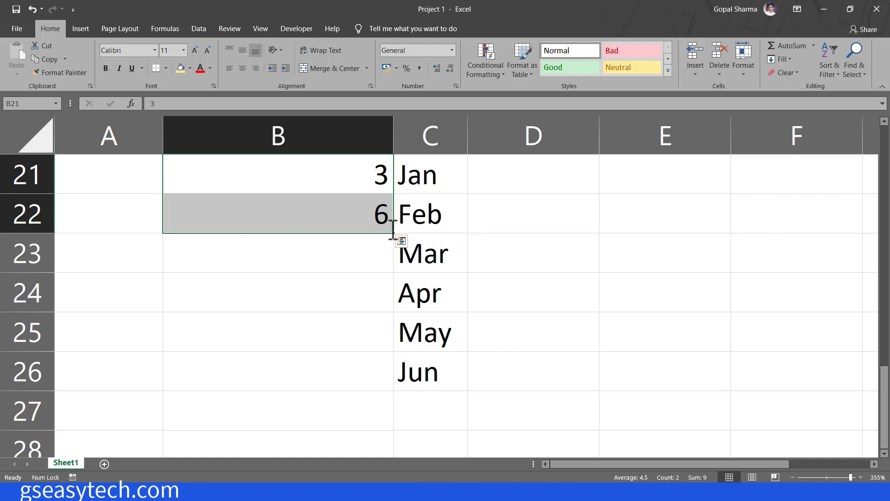
left_click_drag(397, 232, 397, 389)
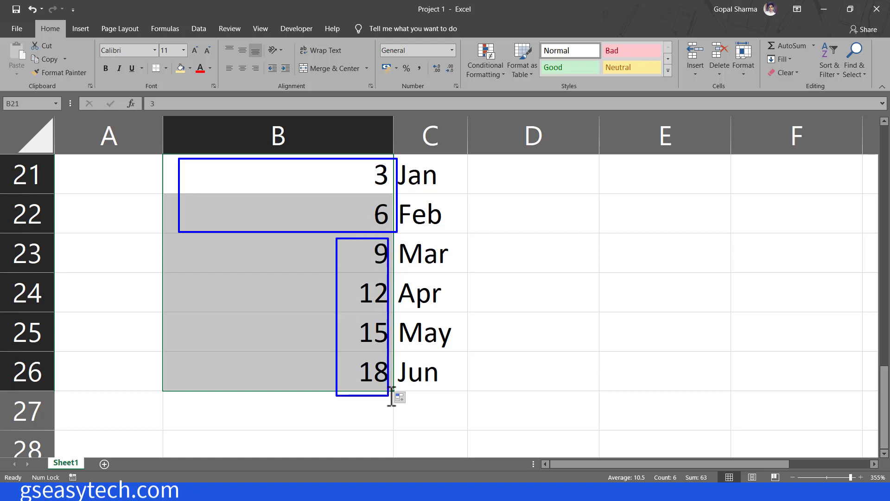
left_click(382, 217)
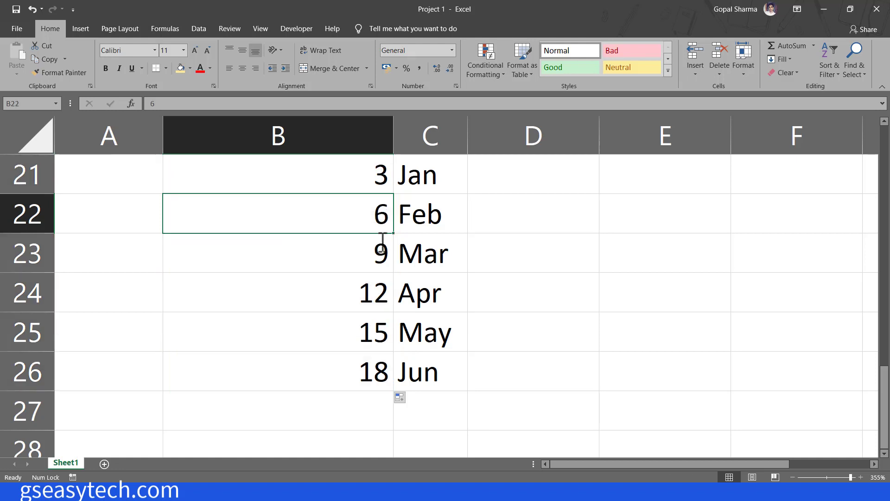
left_click(383, 246)
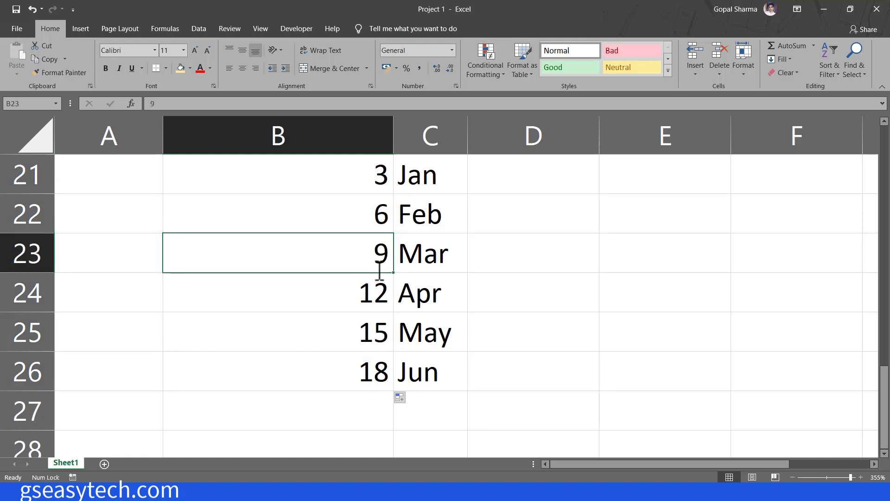
left_click(378, 286)
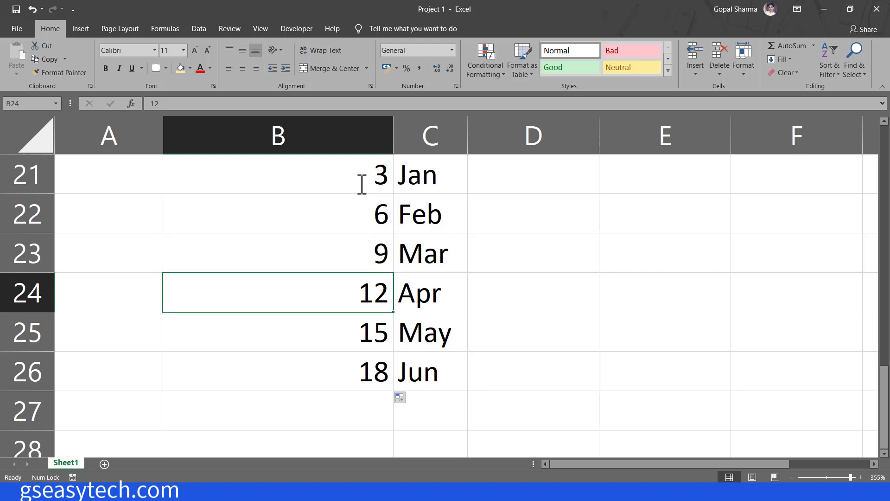
left_click_drag(344, 177, 365, 374)
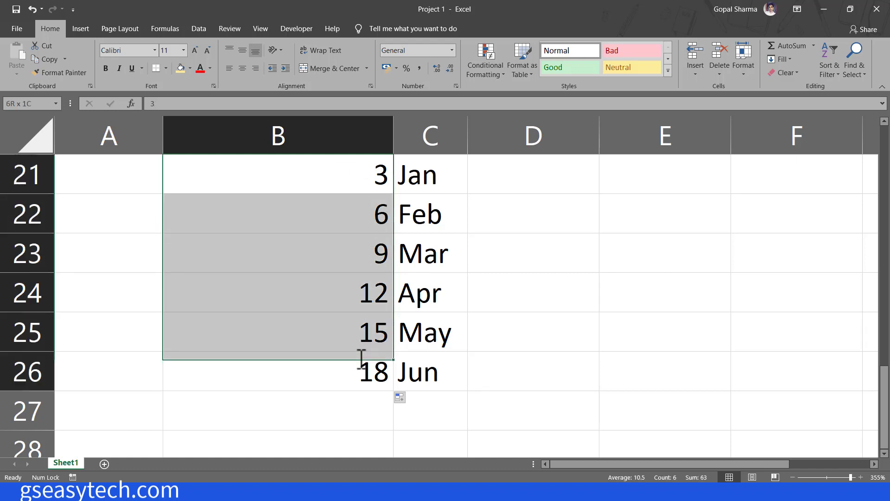
Clear the old series and enter 1 in B21 and 3 in B22.
key("Delete")
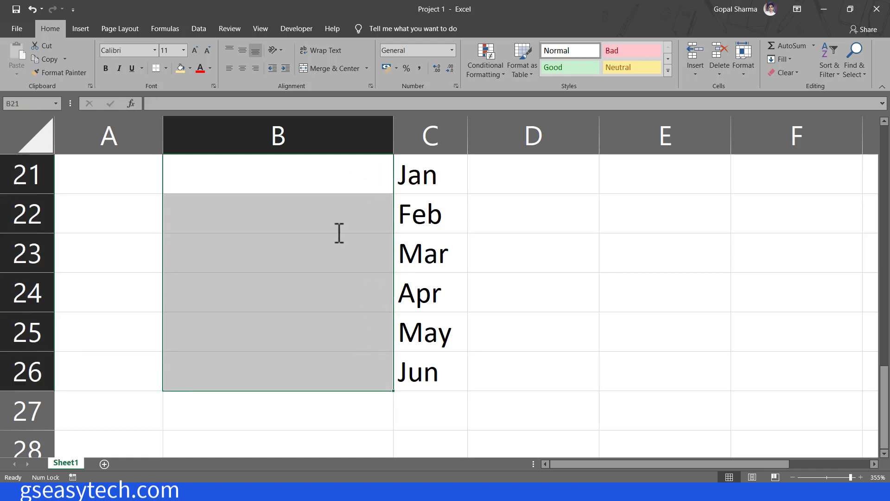
left_click(320, 184)
type("1")
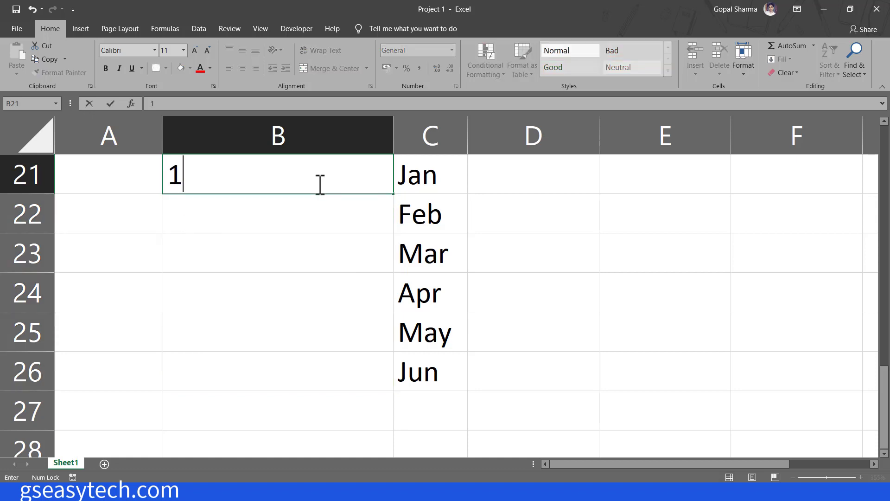
key("Return")
type("3")
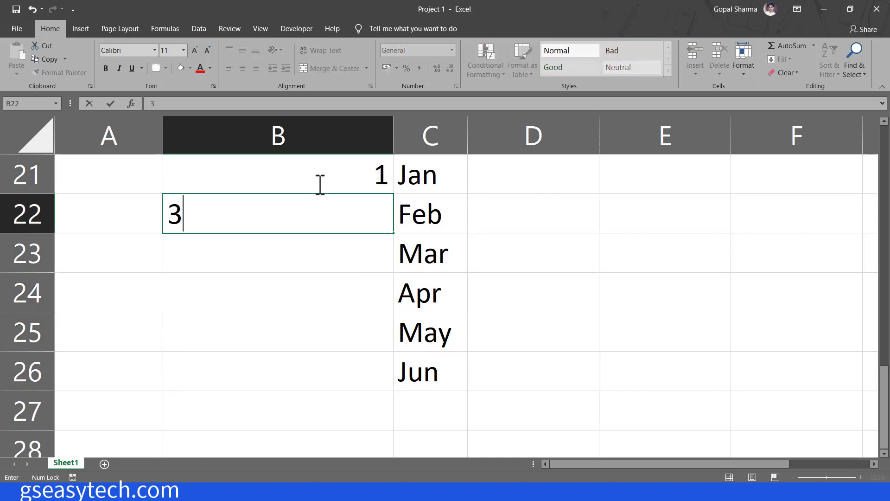
key("Return")
Extend 1 and 3 down to B26, giving the odd numbers 1, 3, 5, 7, 9, 11.
left_click_drag(347, 169, 388, 391)
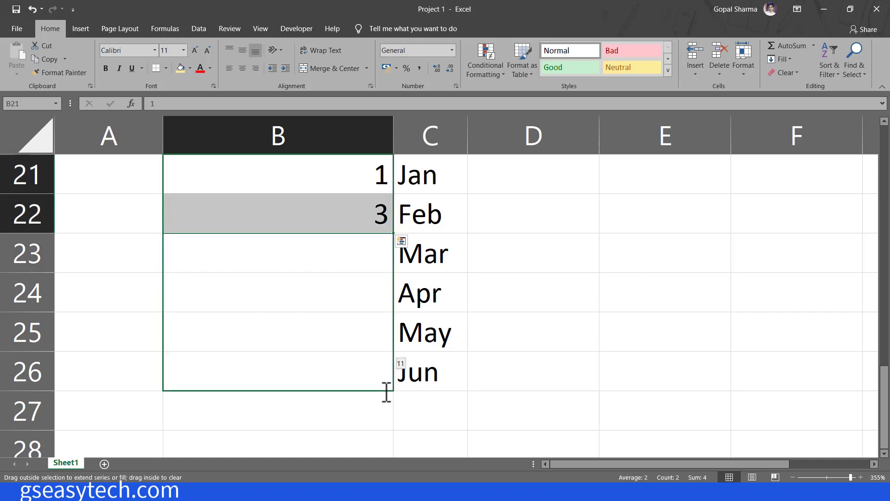
left_click(383, 204)
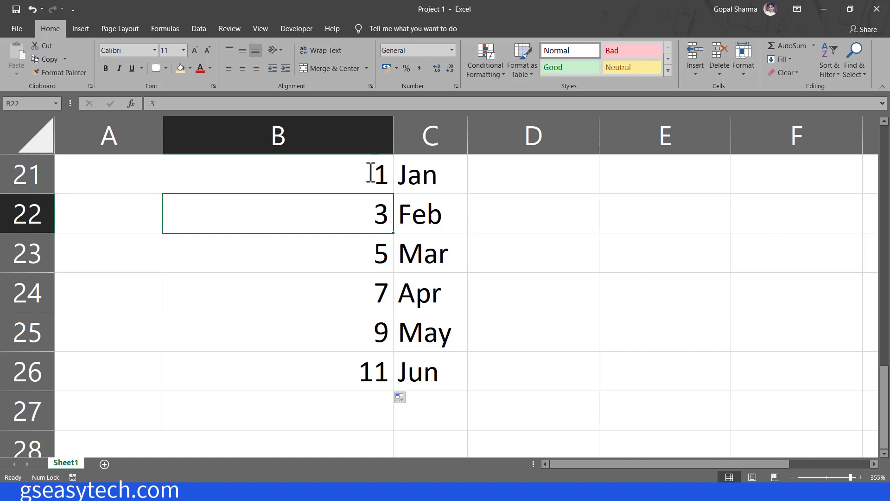
left_click(331, 173)
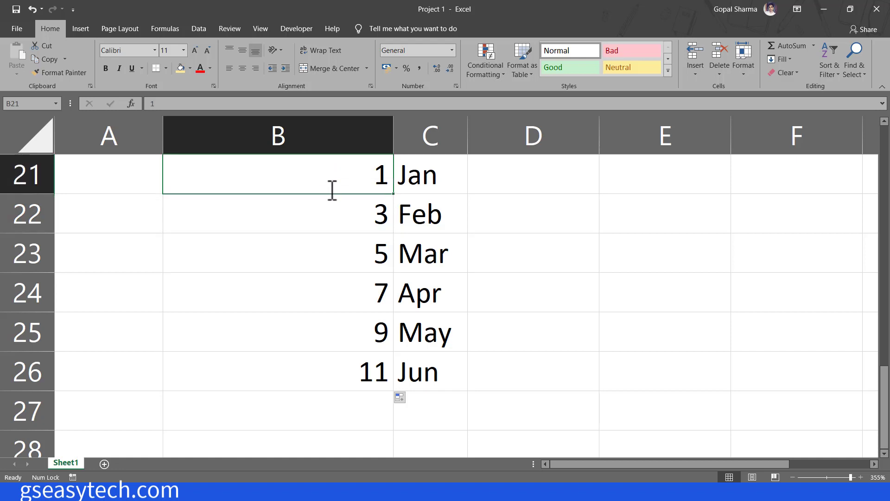
left_click_drag(332, 190, 334, 208)
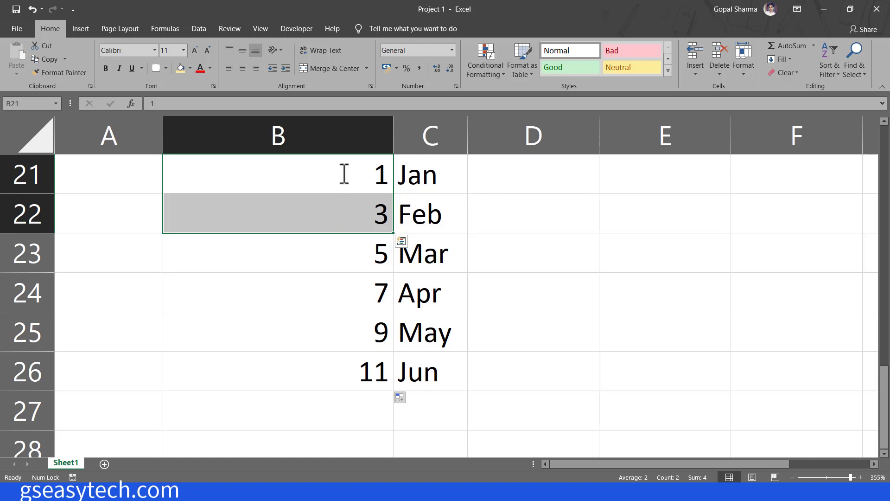
left_click_drag(343, 178, 358, 369)
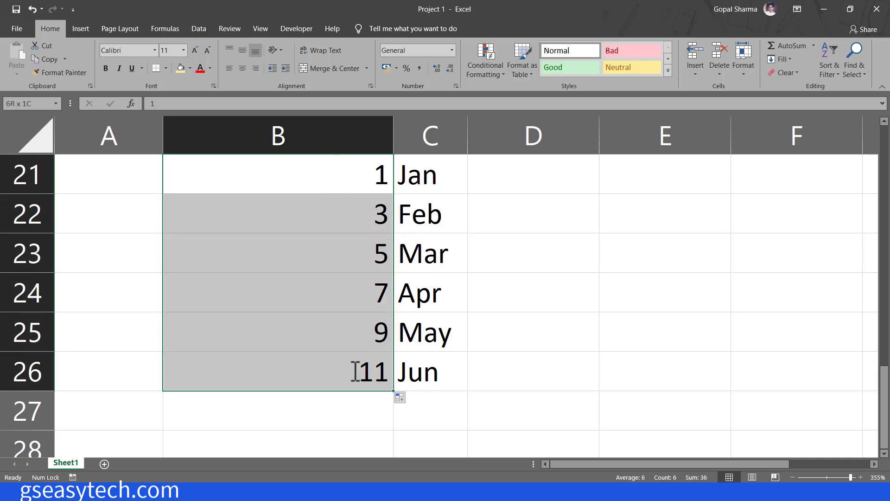
Clear the odd-number series and enter 1, a, 2 in B21:B23.
key("Delete")
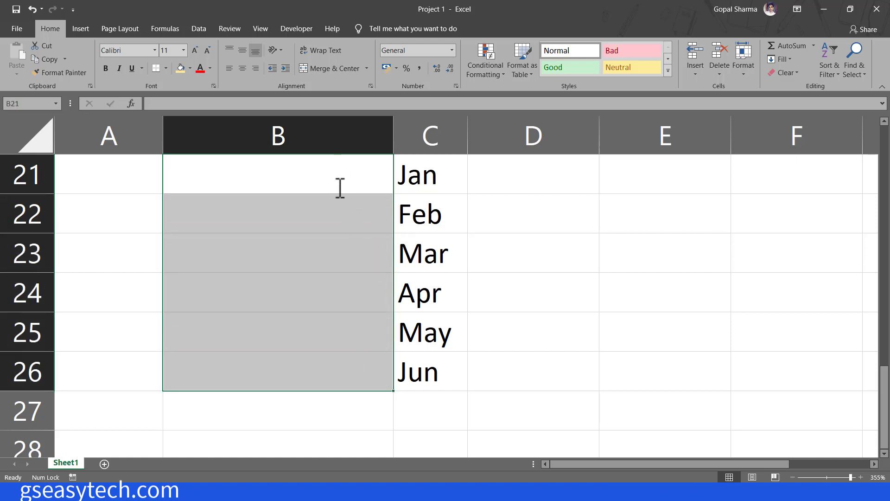
left_click(339, 184)
type("1")
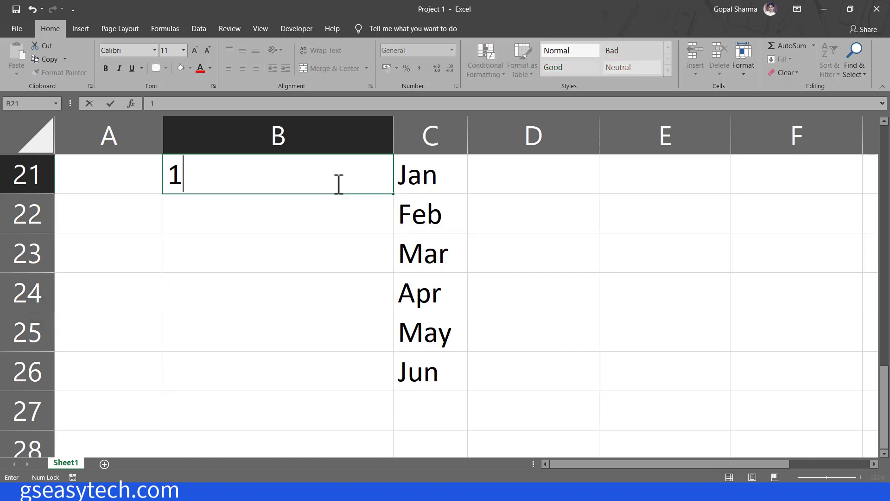
key("Return")
type("a")
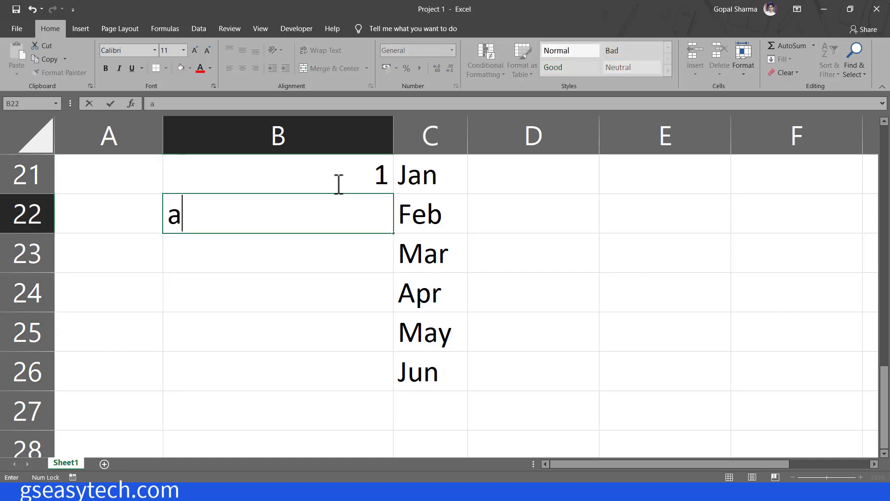
key("Return")
type("2")
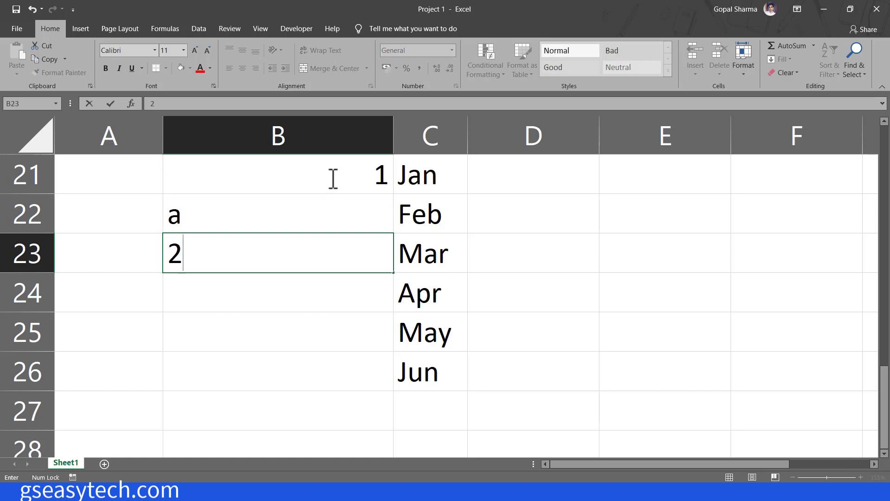
Extend the 1, a, 2 pattern down to B26, producing 1, a, 2, 2, a, 3.
left_click_drag(332, 179, 330, 252)
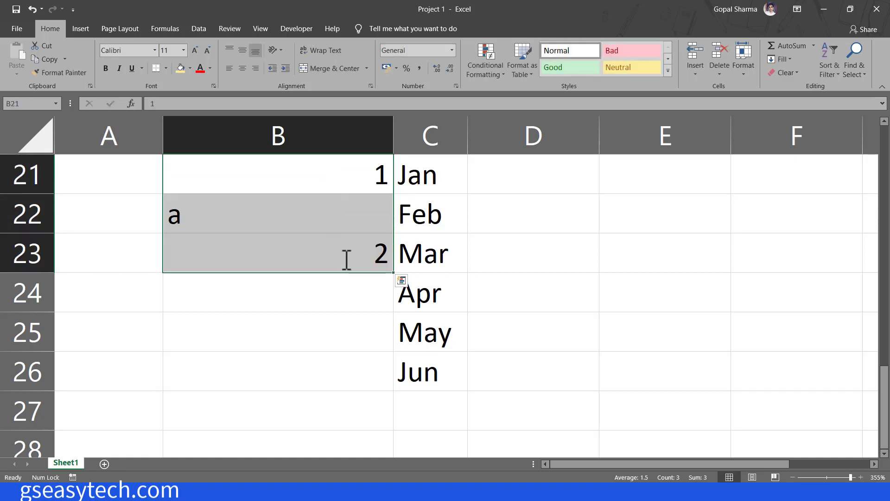
left_click_drag(394, 269, 395, 394)
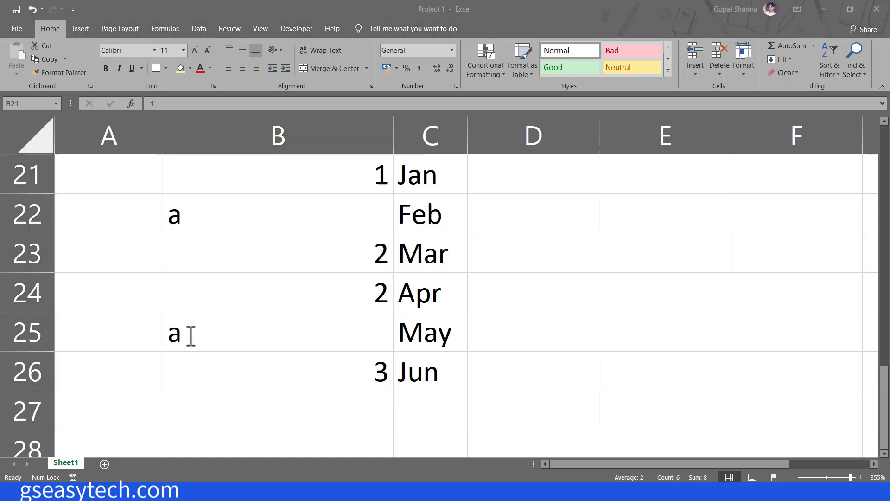
left_click_drag(235, 172, 247, 264)
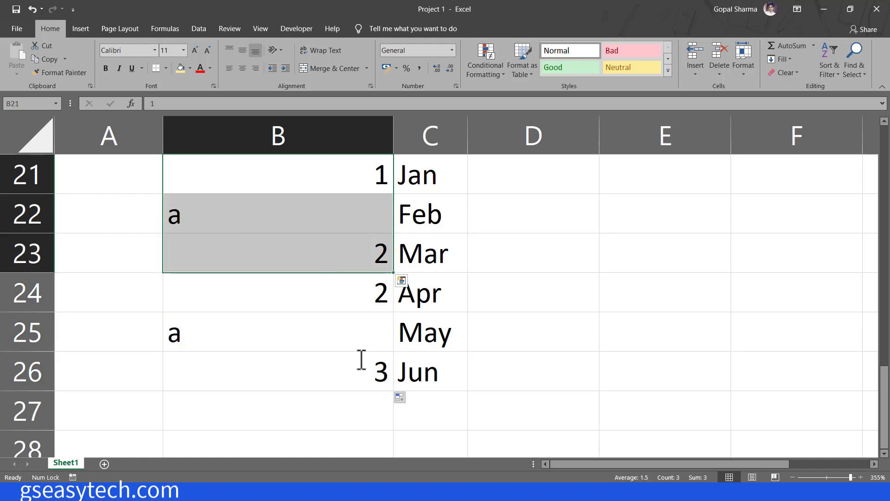
left_click(492, 324)
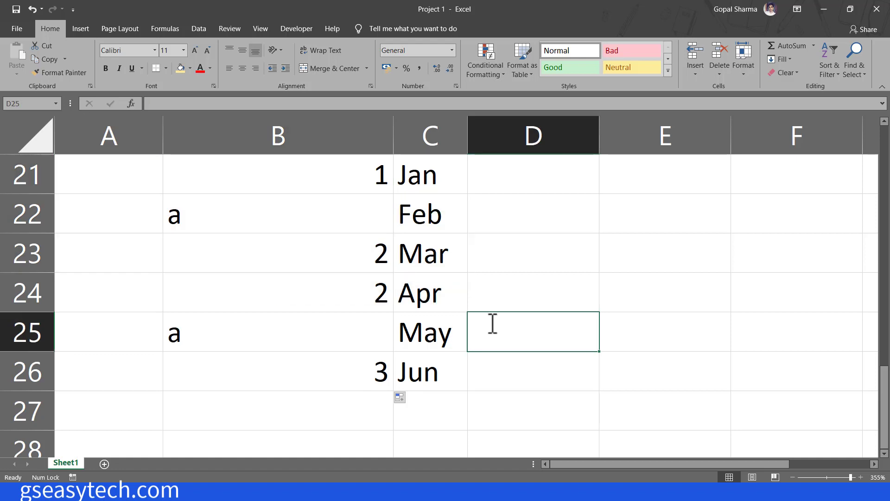